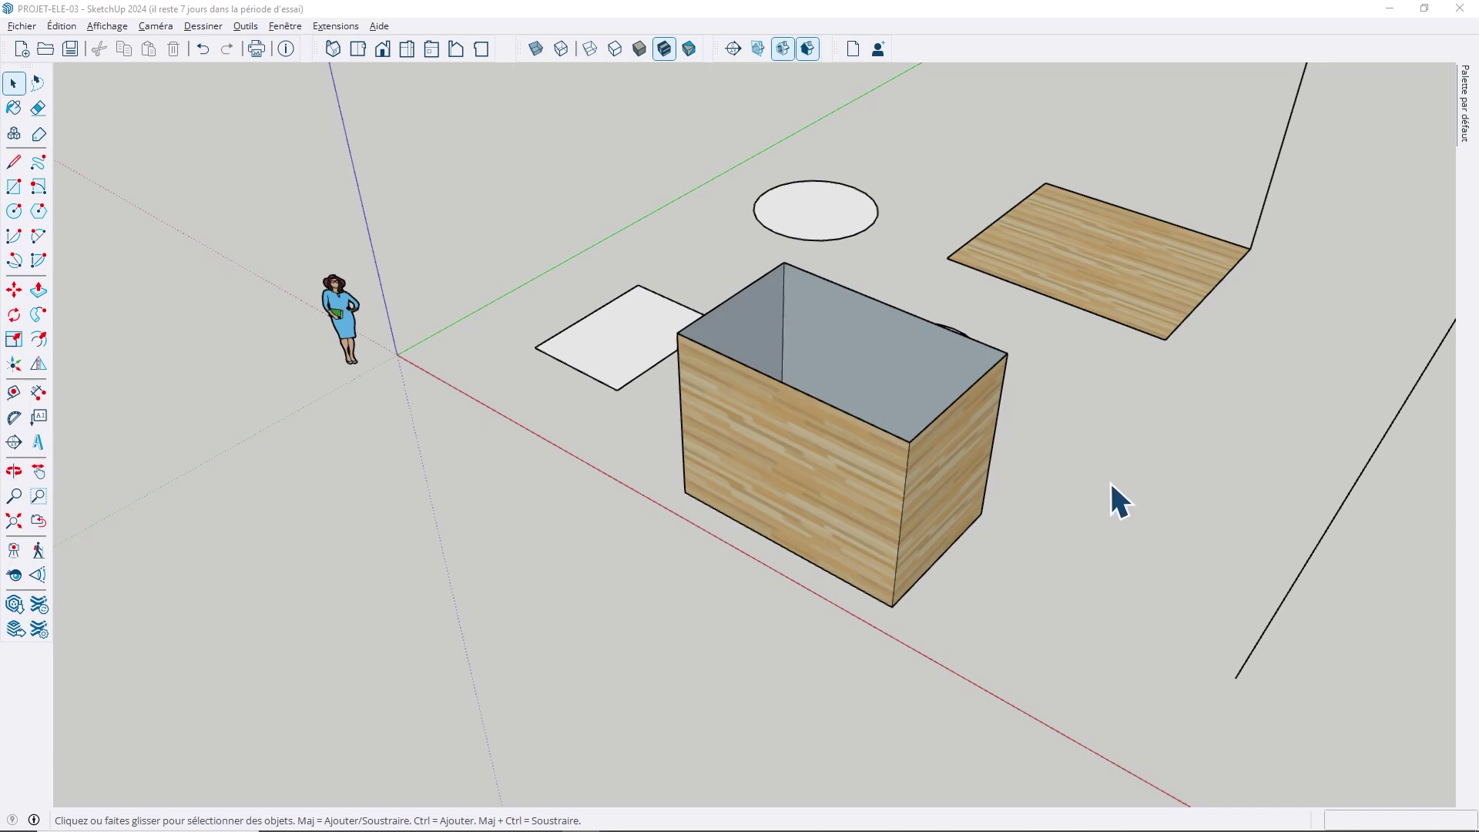
Draw a flat rectangle on the ground to the right of the box
mouse_move(891, 448)
middle_down()
mouse_move(337, 539)
mouse_move(495, 356)
mouse_move(627, 611)
middle_up()
scroll(535, 544, up, 5)
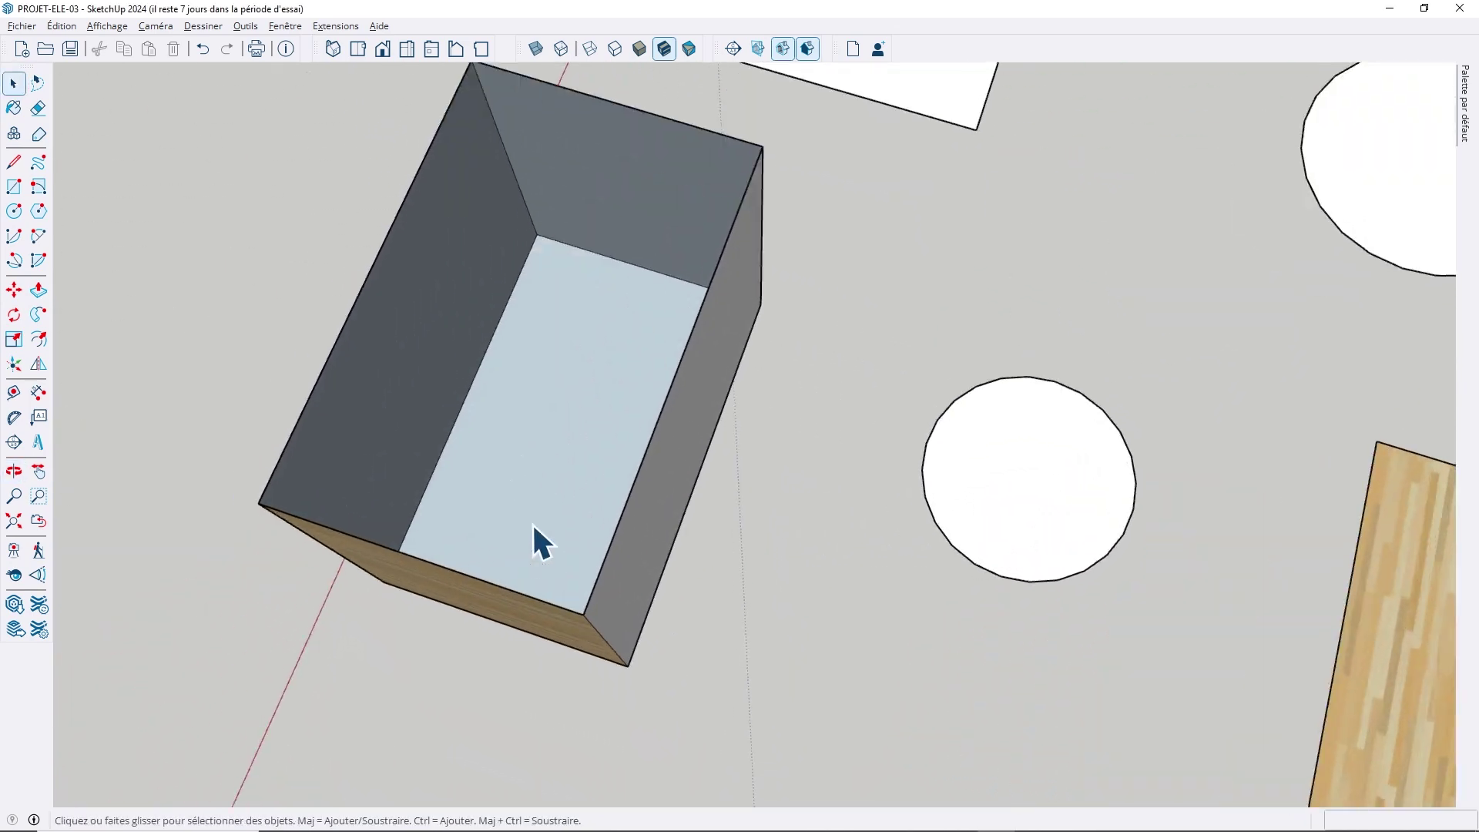
scroll(473, 459, up, 3)
scroll(552, 316, down, 3)
scroll(705, 513, down, 3)
mouse_move(706, 514)
middle_down()
mouse_move(598, 336)
mouse_move(339, 171)
mouse_move(522, 238)
mouse_move(1139, 297)
mouse_move(1264, 265)
middle_up()
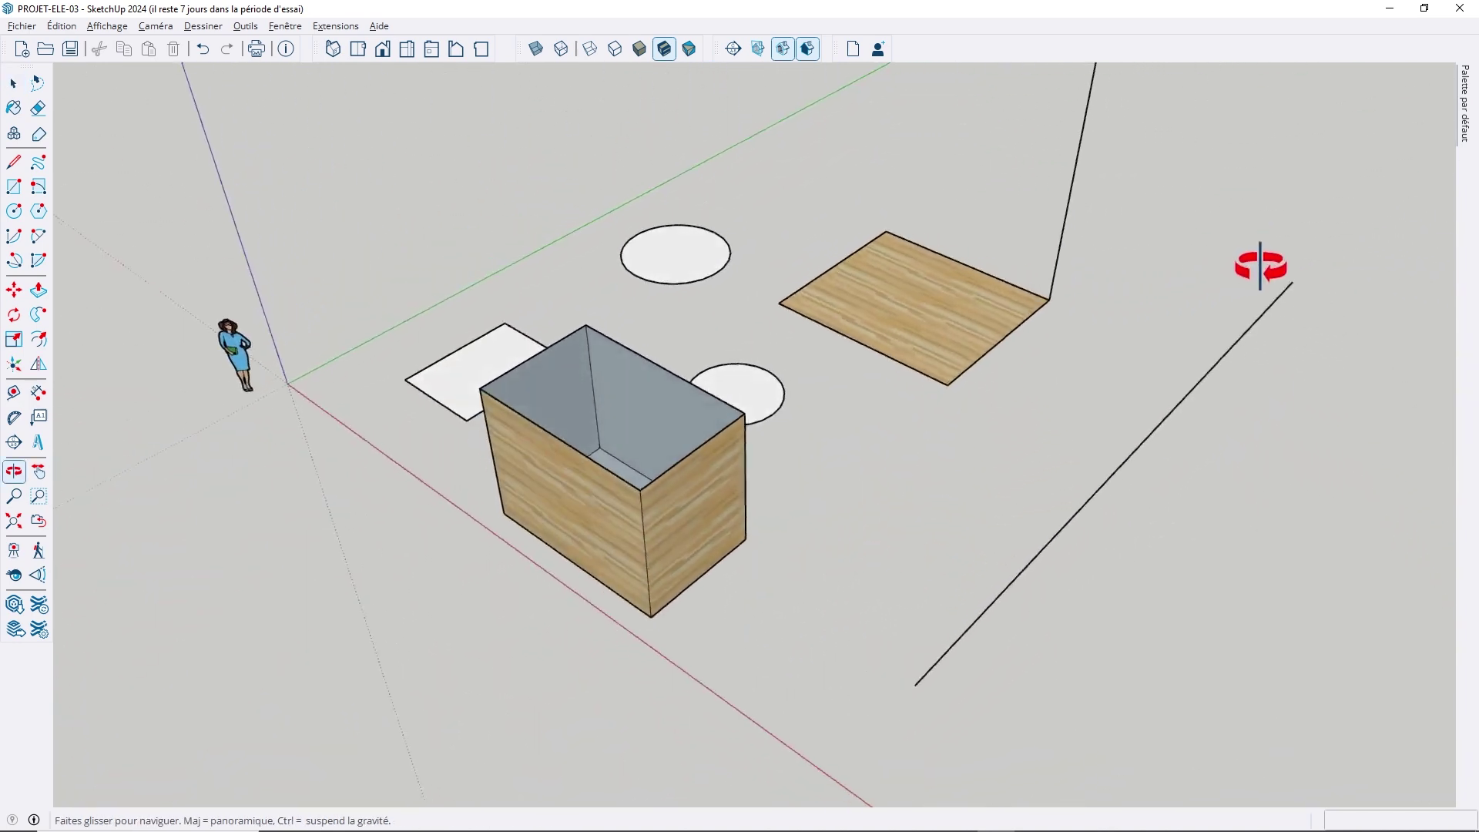
mouse_move(537, 430)
middle_down()
mouse_move(1007, 452)
mouse_move(1163, 400)
mouse_move(530, 419)
mouse_move(284, 376)
middle_up()
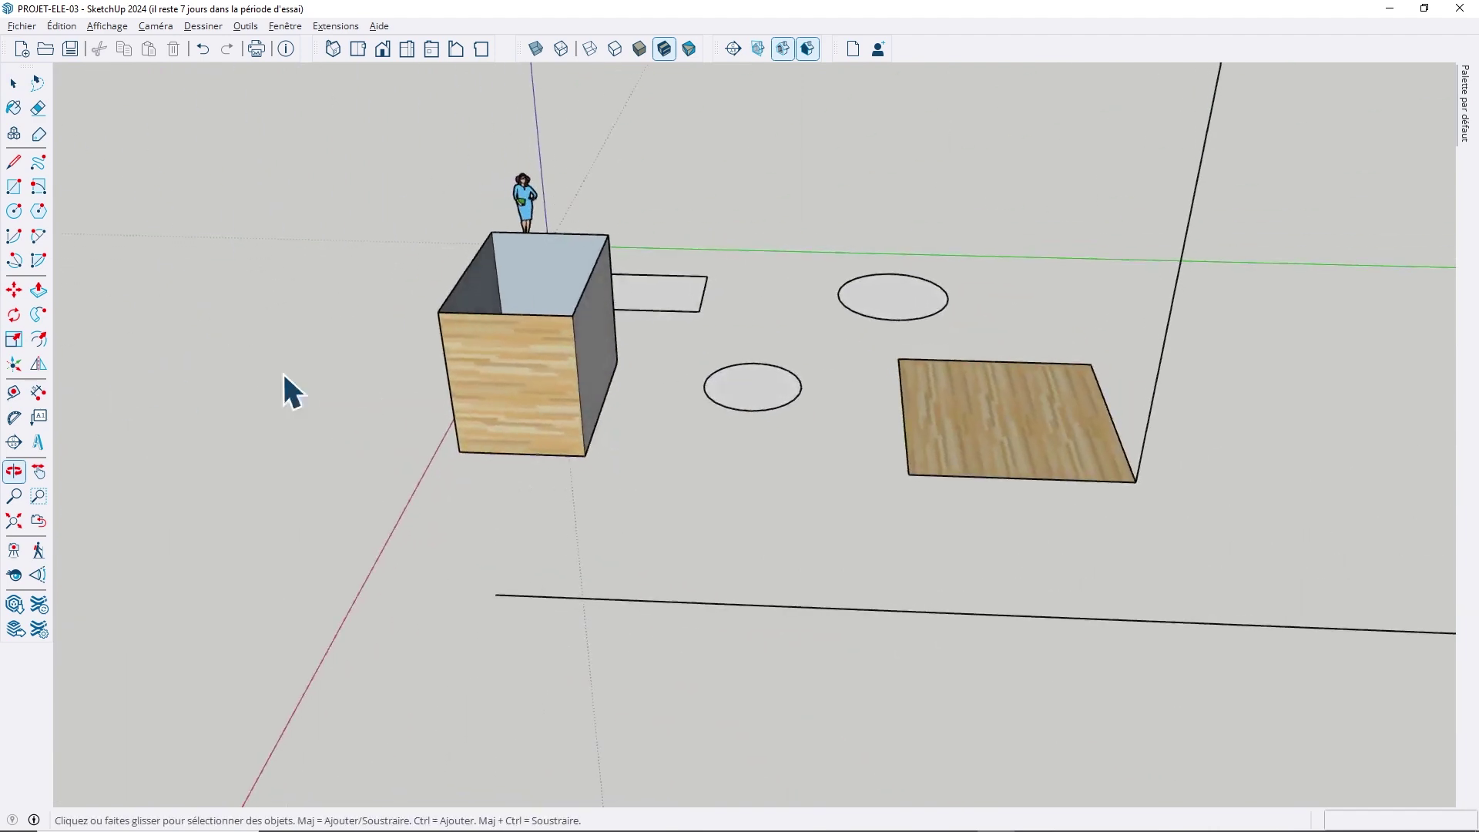
mouse_move(675, 438)
middle_down()
mouse_move(651, 452)
mouse_move(1063, 452)
mouse_move(738, 433)
mouse_move(729, 444)
middle_up()
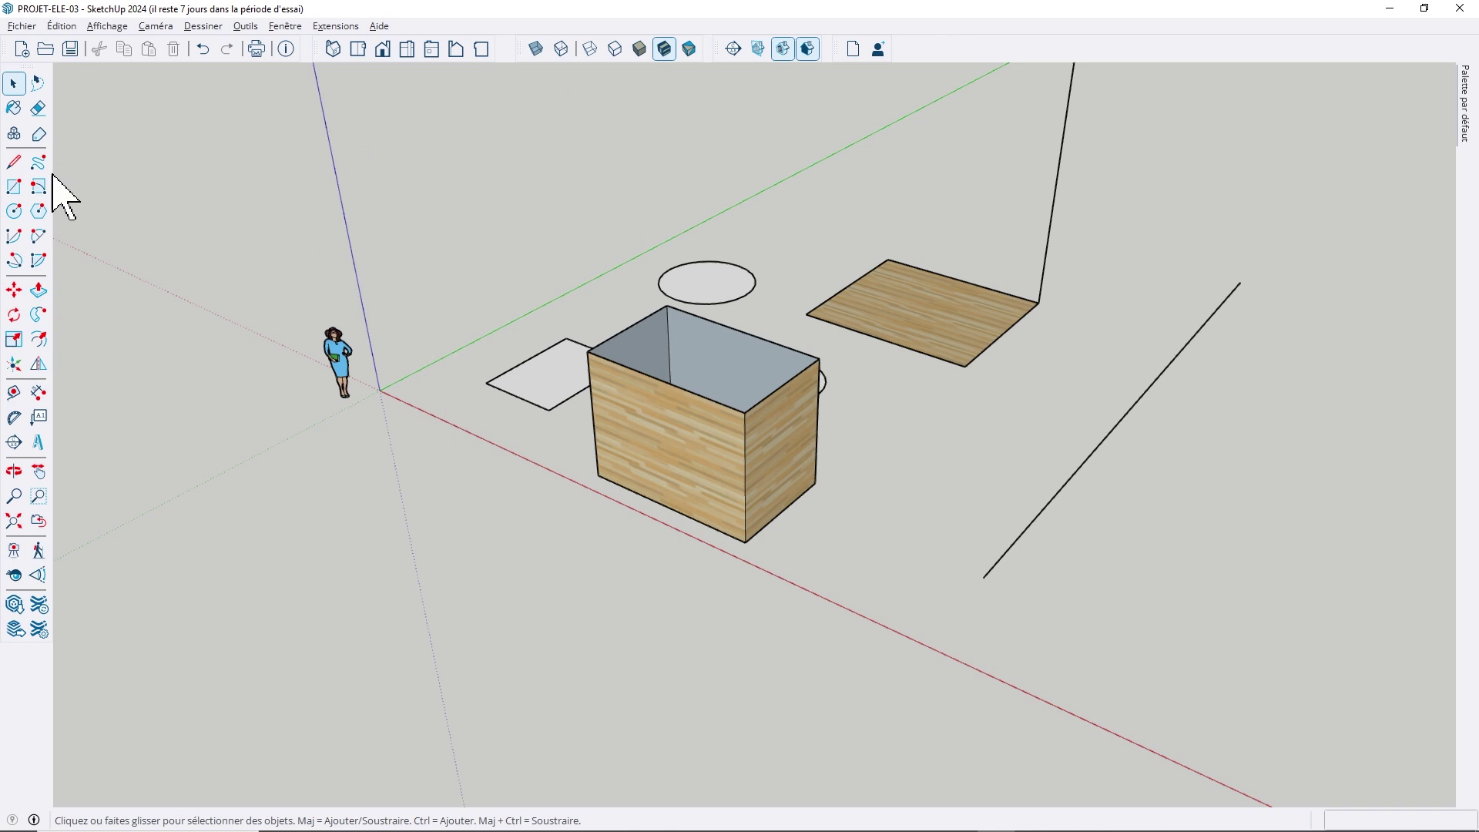
click(13, 192)
scroll(217, 254, down, 1)
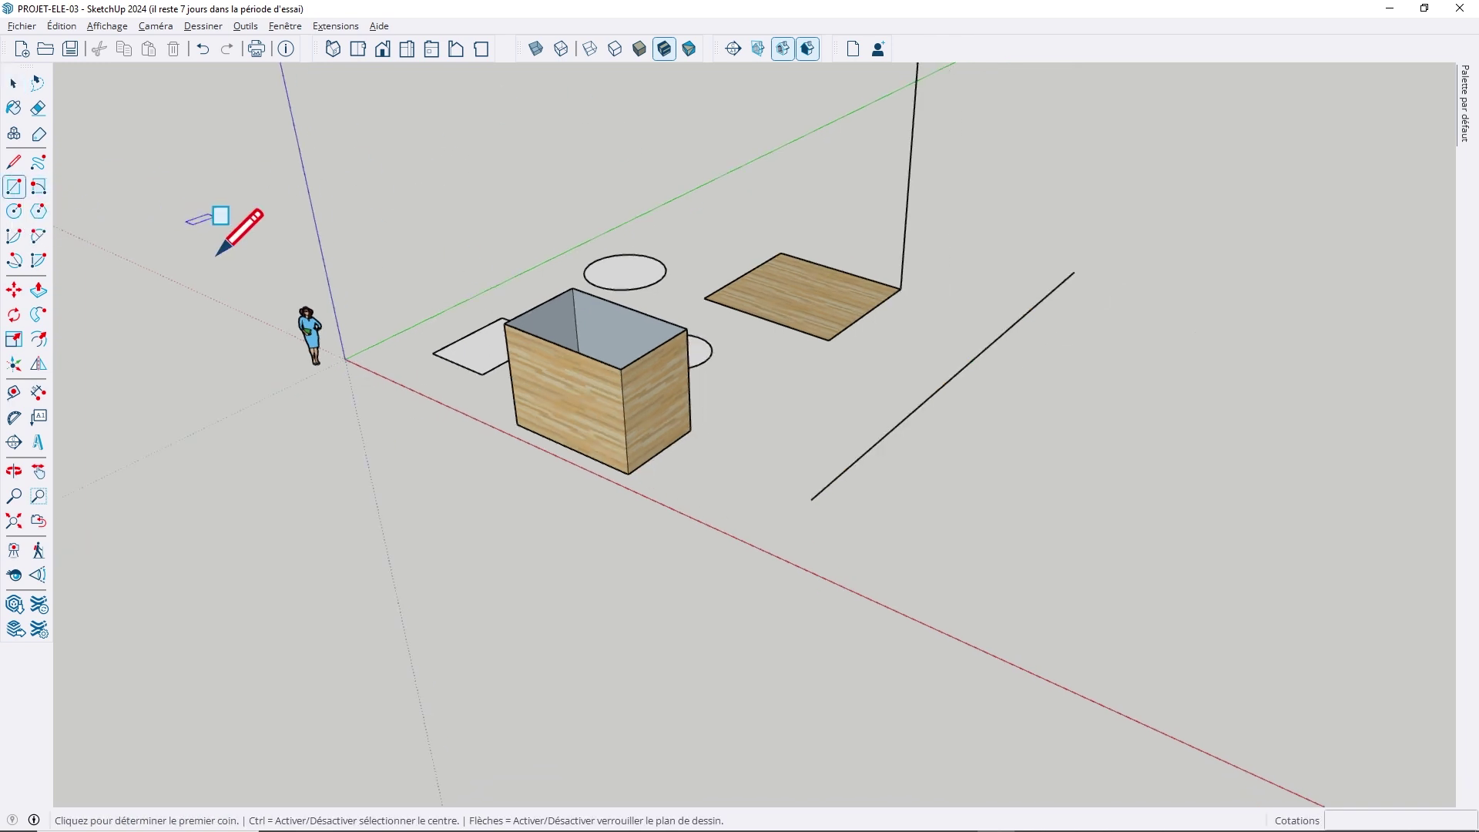
click(902, 554)
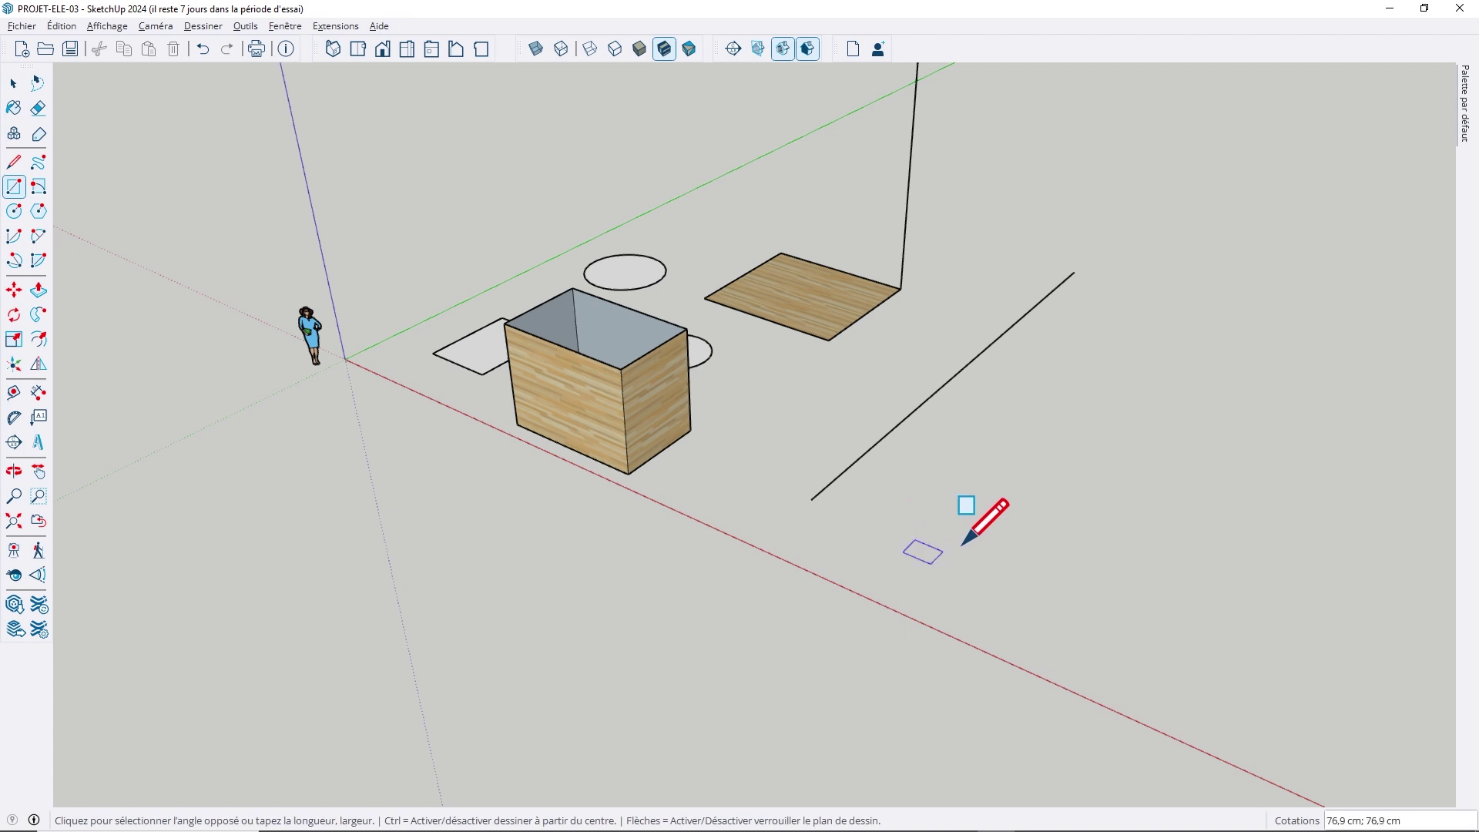
click(1051, 528)
Draw an upright rectangular face standing on it and a small upright square higher up
mouse_move(863, 662)
middle_down()
mouse_move(901, 571)
mouse_move(999, 473)
mouse_move(1007, 423)
middle_up()
click(1173, 236)
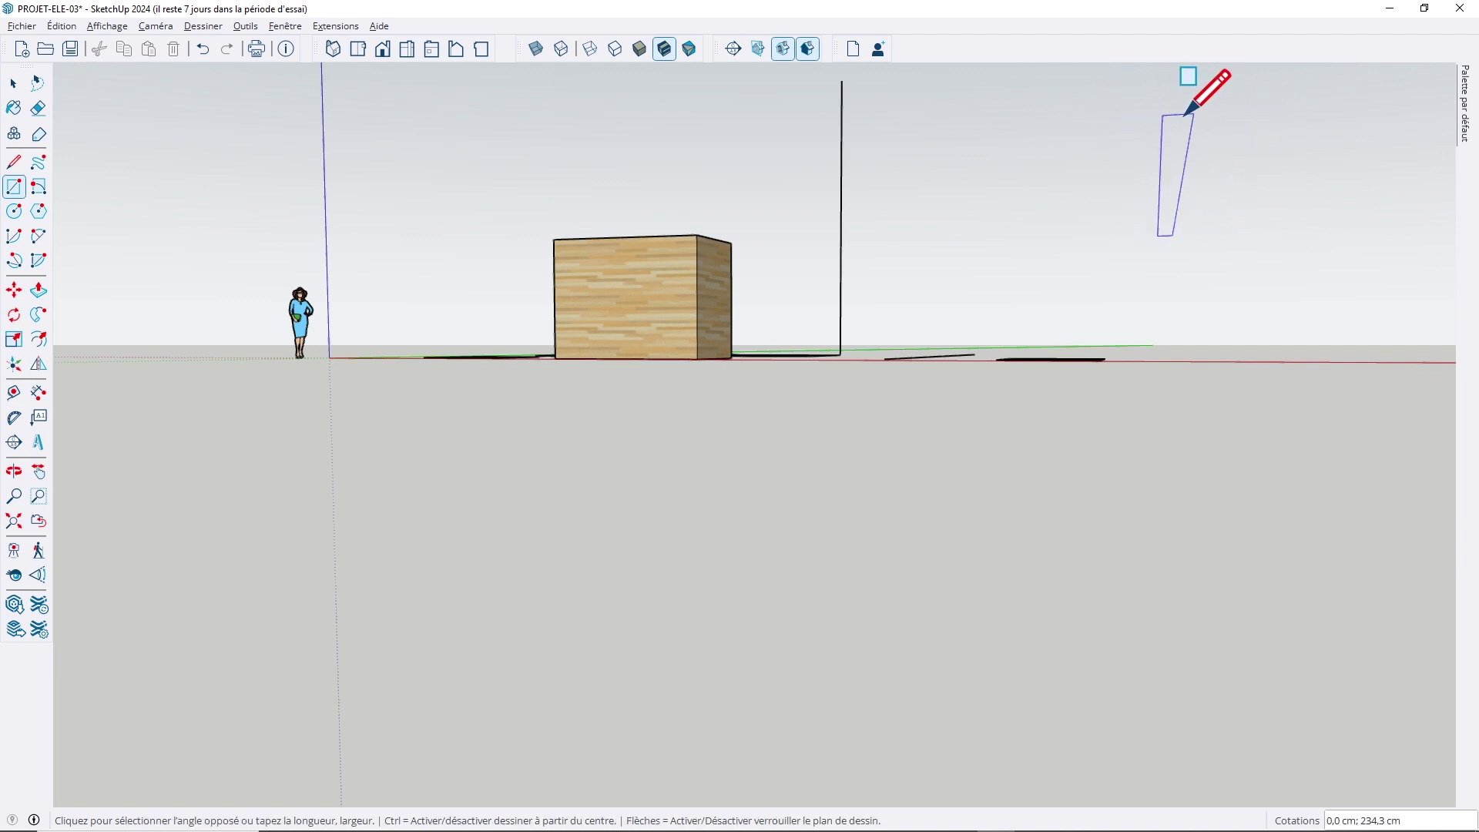
mouse_move(1182, 92)
middle_down()
mouse_move(1126, 139)
mouse_move(1181, 106)
middle_up()
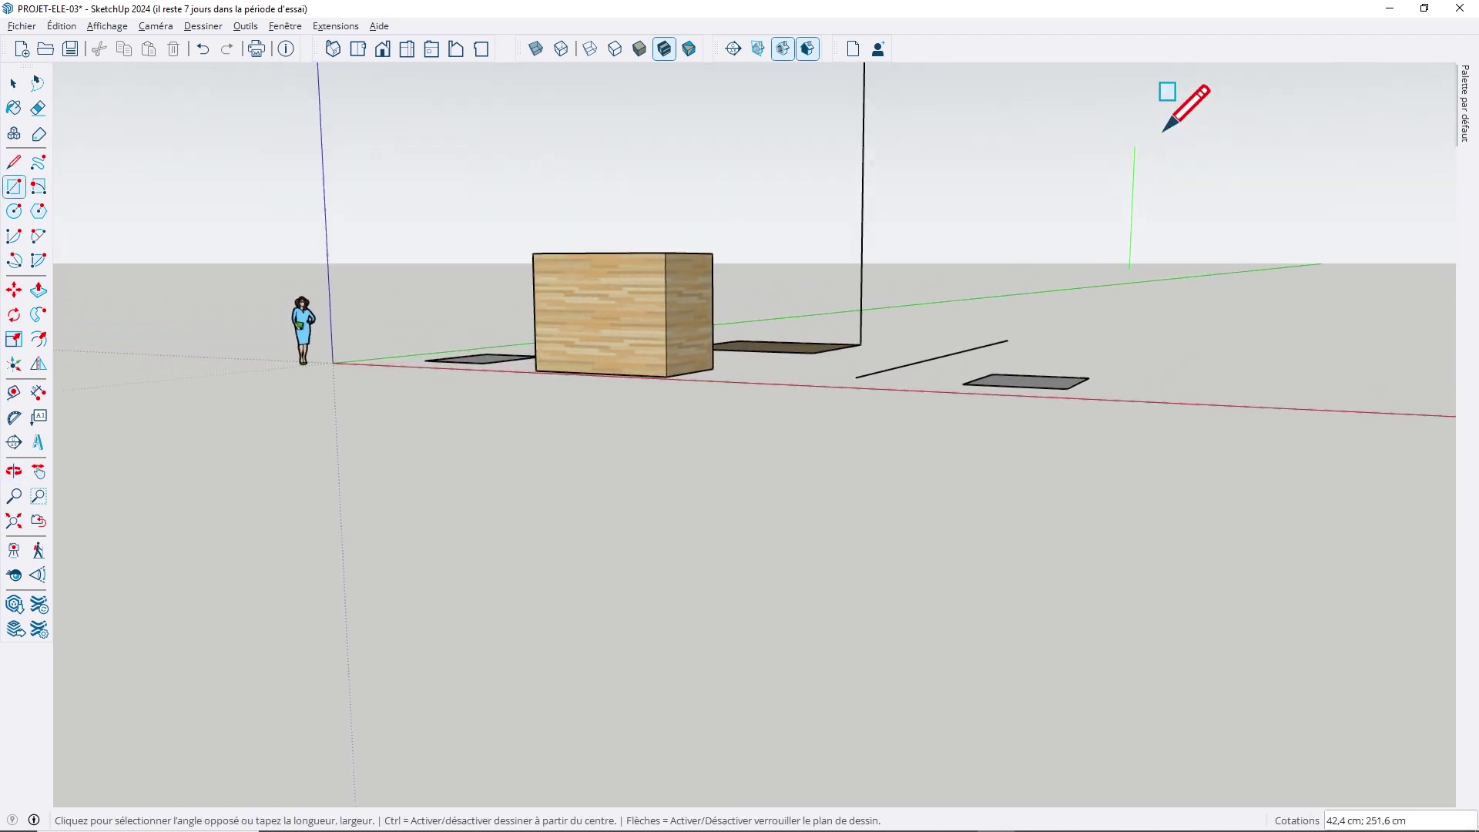
click(1255, 111)
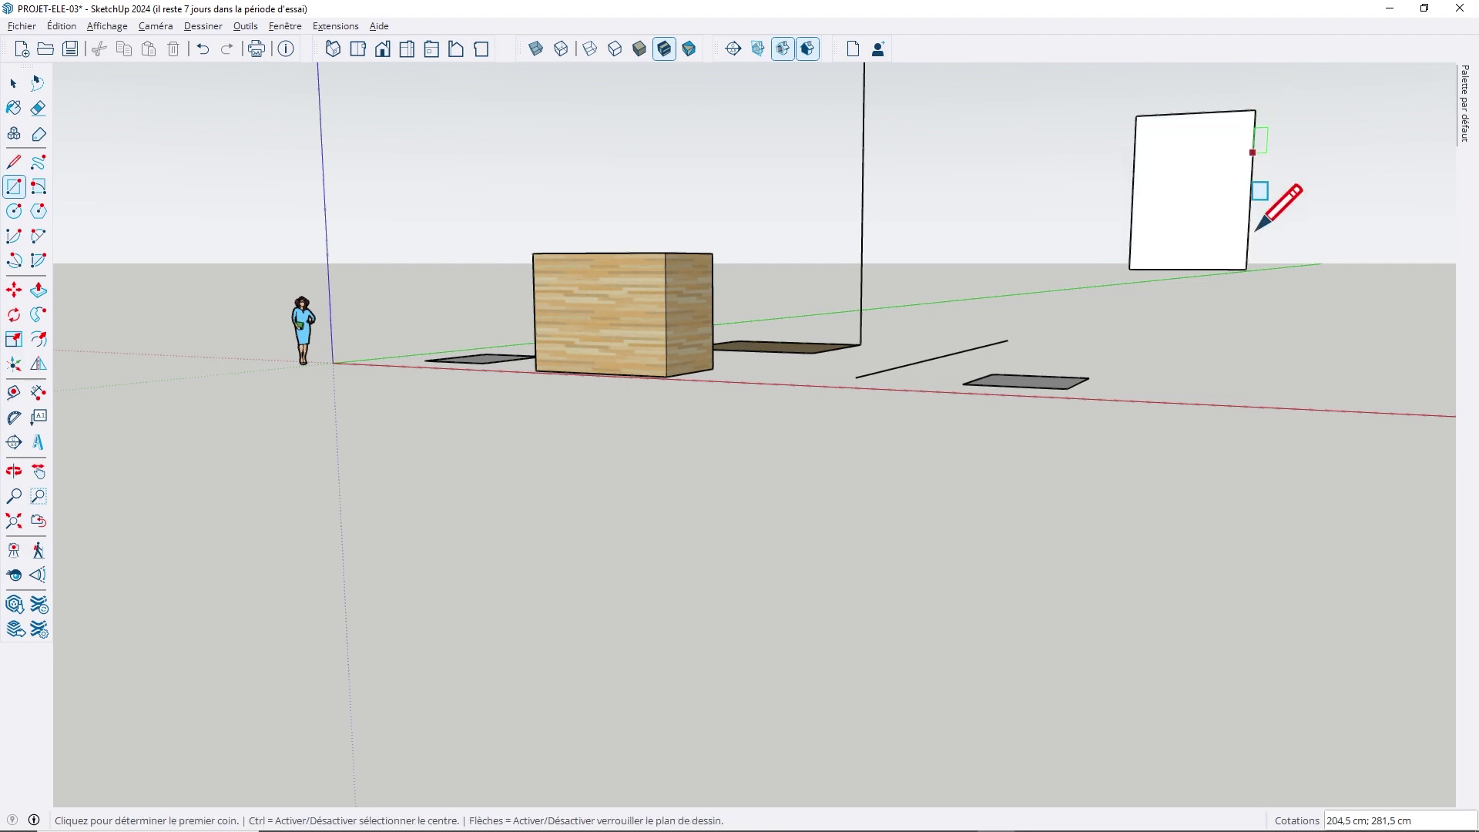
mouse_move(1271, 198)
middle_down()
mouse_move(1106, 373)
mouse_move(756, 413)
mouse_move(564, 362)
mouse_move(706, 191)
mouse_move(1080, 254)
mouse_move(1228, 385)
mouse_move(855, 336)
mouse_move(717, 238)
mouse_move(747, 198)
mouse_move(781, 343)
mouse_move(1078, 451)
mouse_move(851, 512)
middle_up()
click(824, 140)
mouse_move(1123, 437)
middle_down()
mouse_move(1258, 439)
mouse_move(855, 462)
mouse_move(868, 483)
mouse_move(967, 398)
middle_up()
key(space)
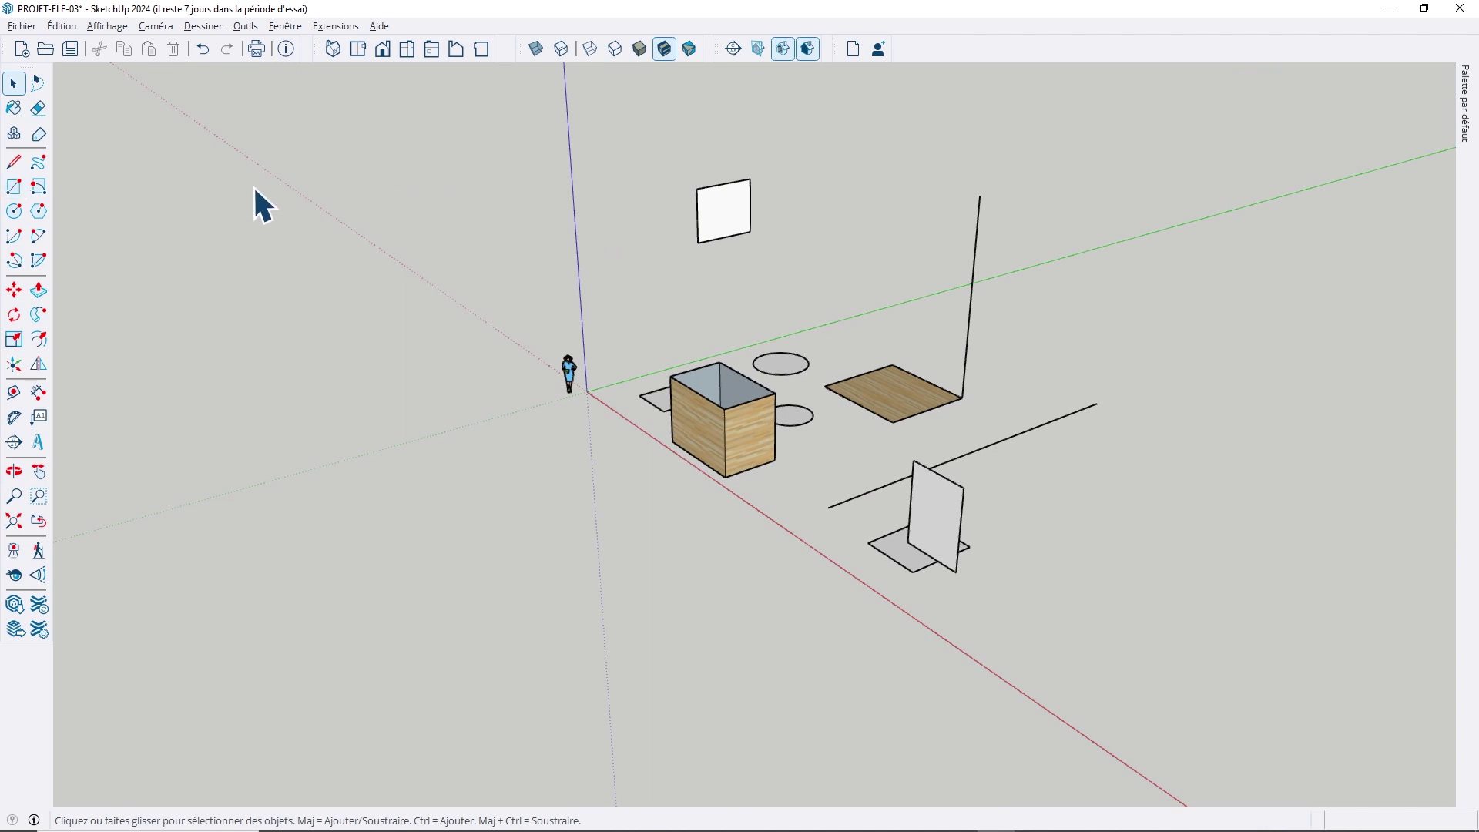
Push/Pull the standing rectangle out into a large white block beside the long line
mouse_move(847, 406)
middle_down()
mouse_move(1119, 422)
mouse_move(848, 462)
mouse_move(771, 447)
middle_up()
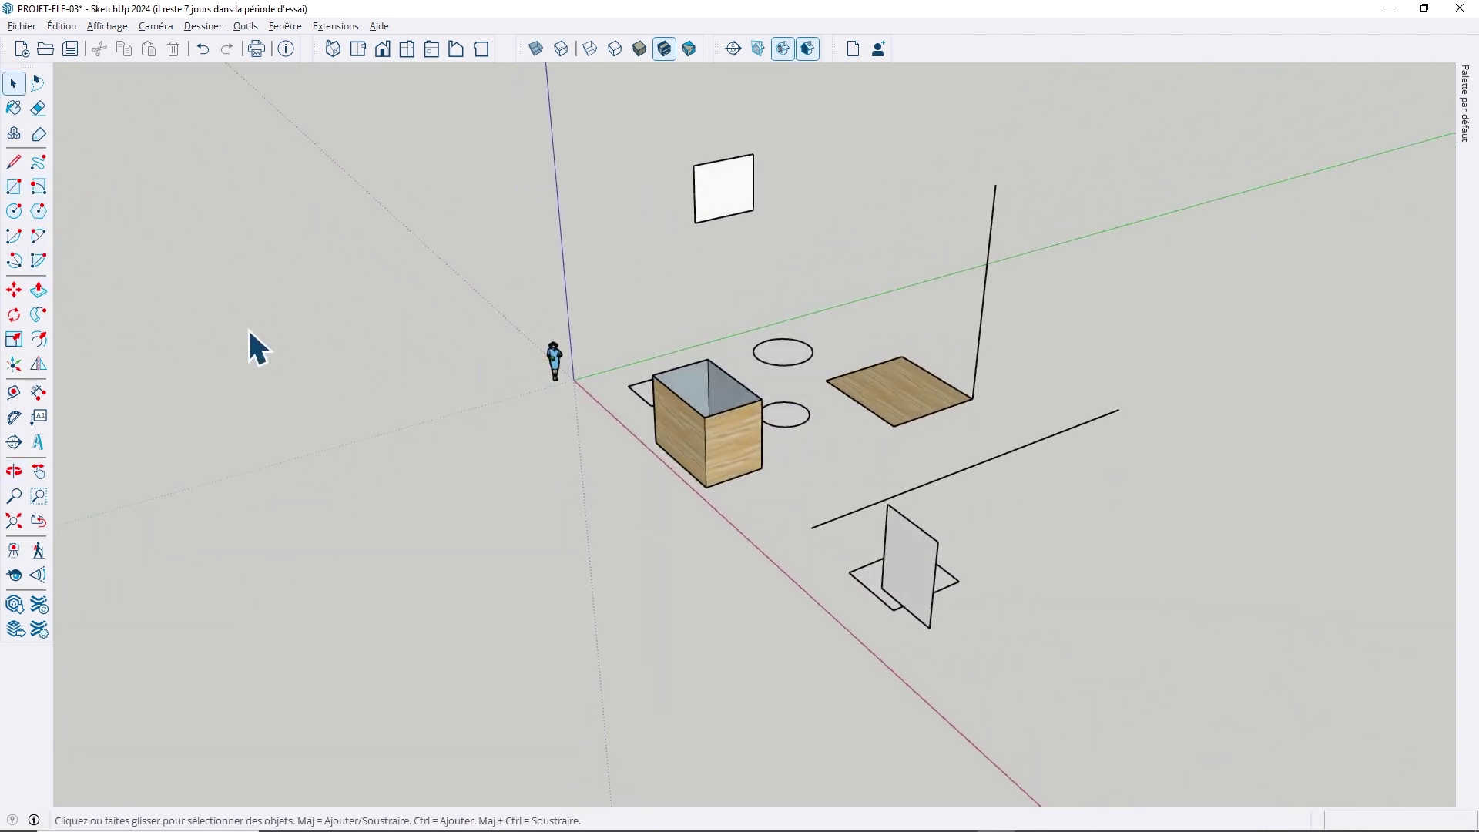
click(40, 293)
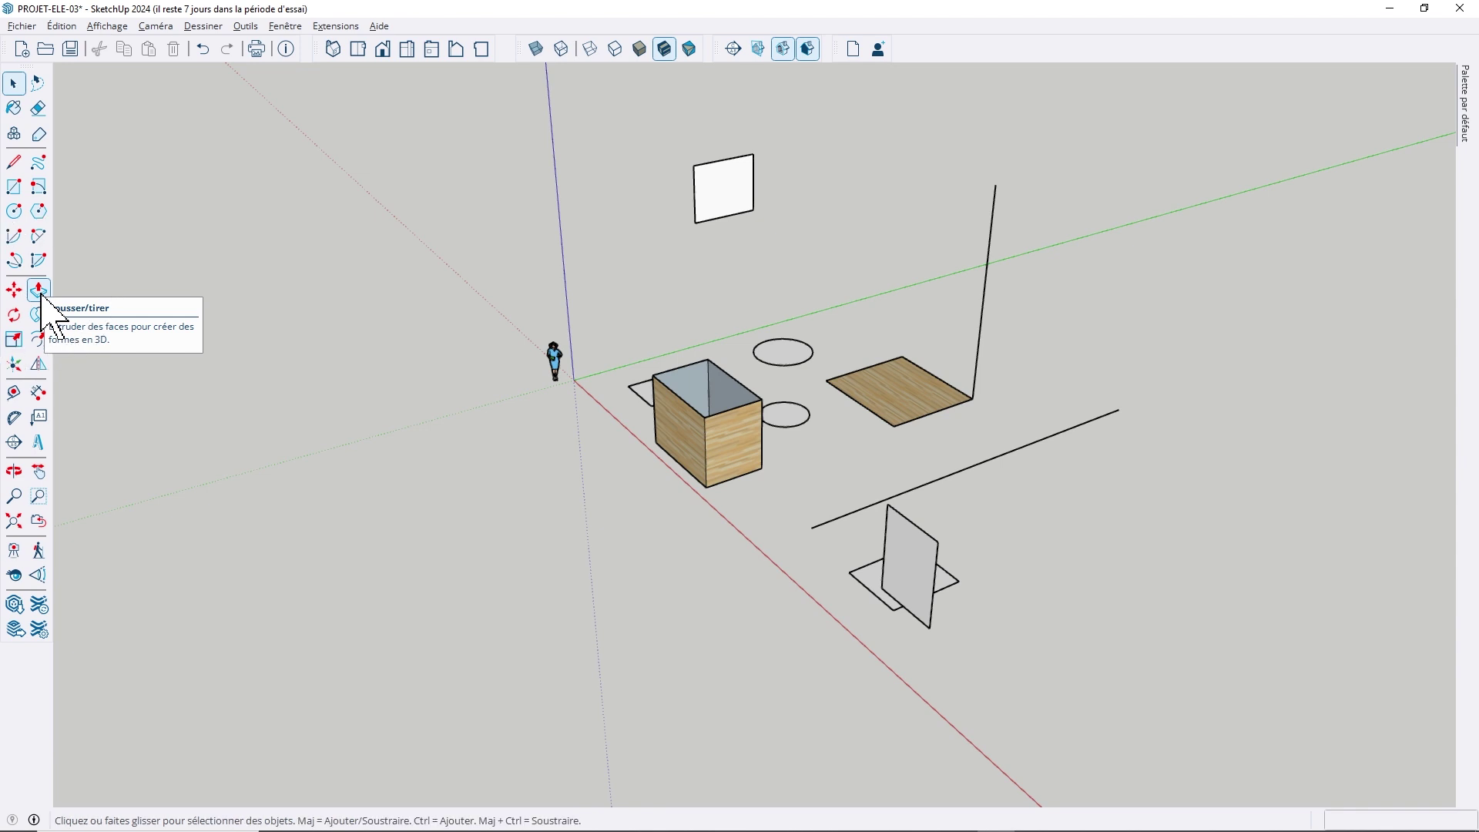
scroll(962, 647, up, 2)
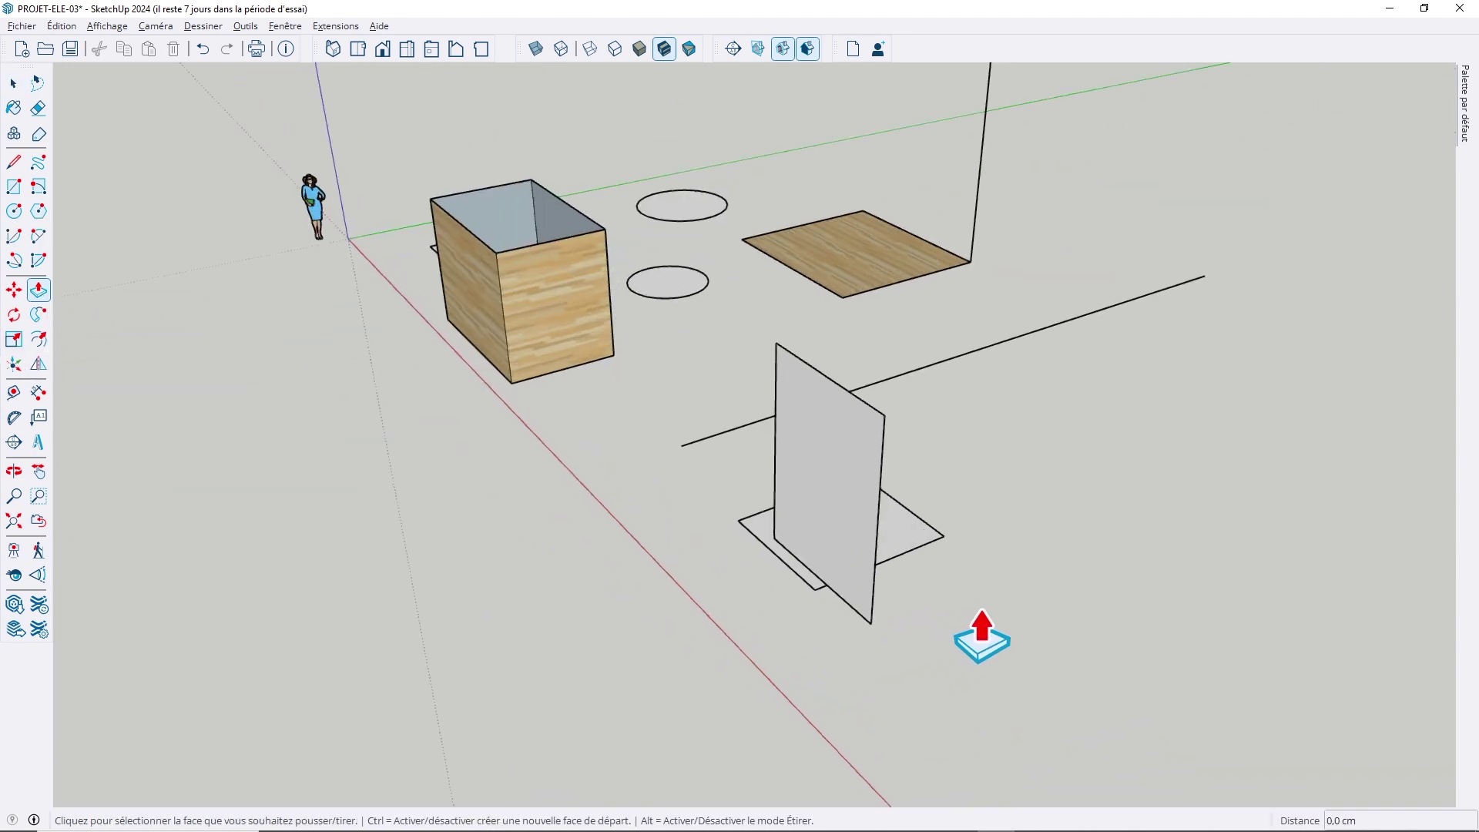
scroll(1002, 616, up, 2)
scroll(1083, 539, up, 1)
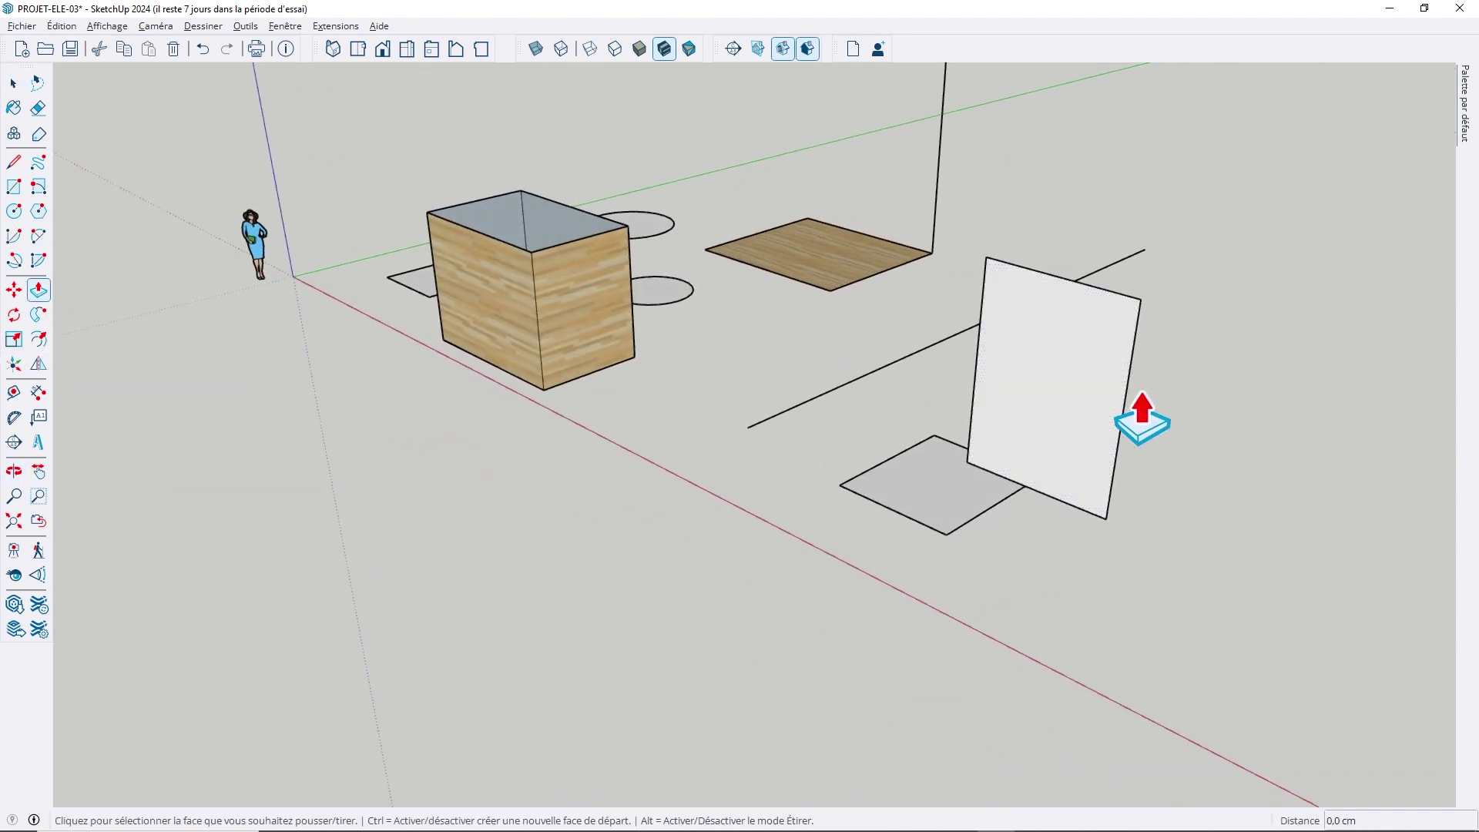
scroll(975, 445, down, 1)
scroll(994, 431, up, 2)
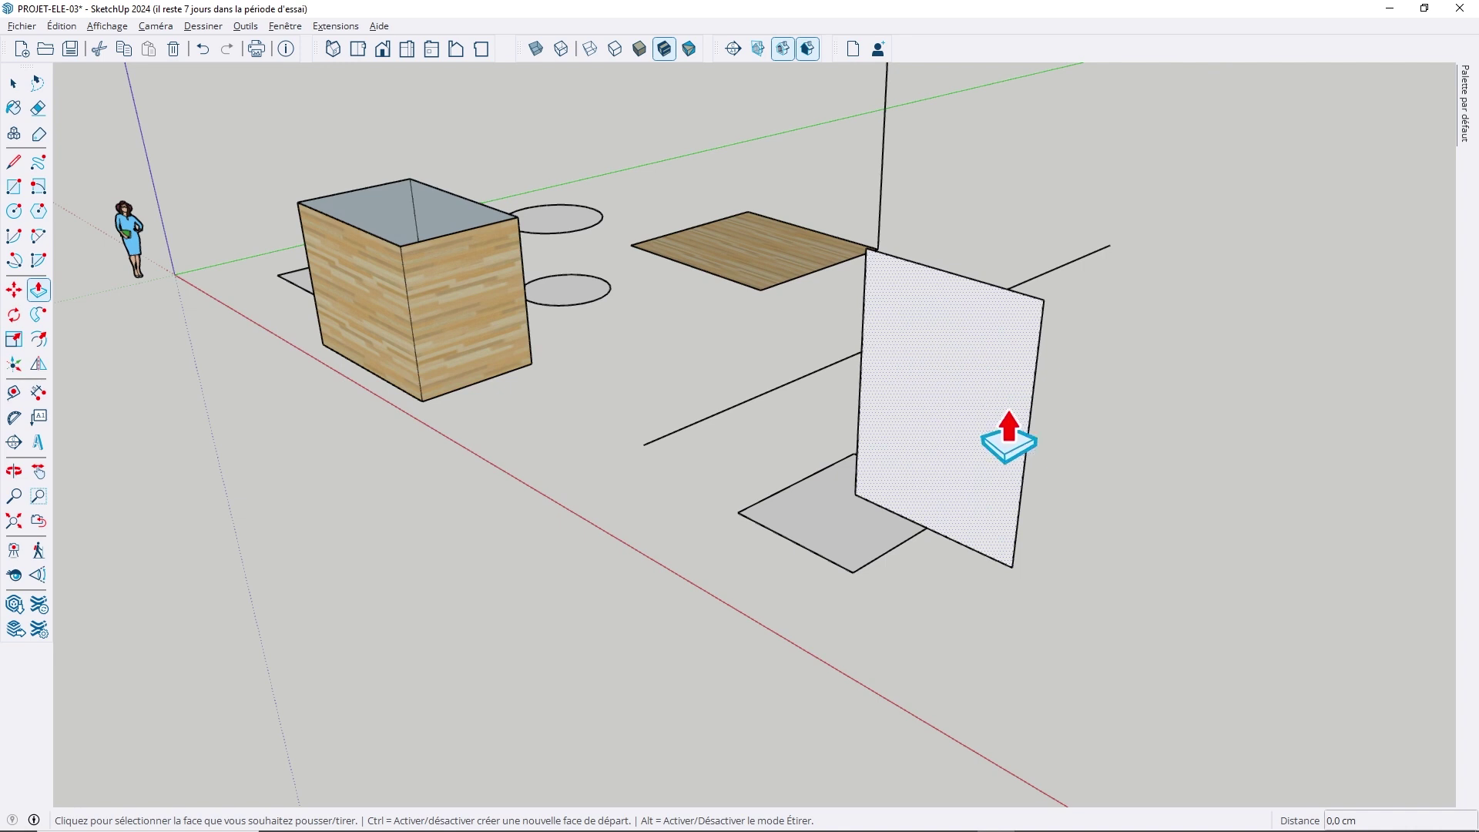
click(947, 379)
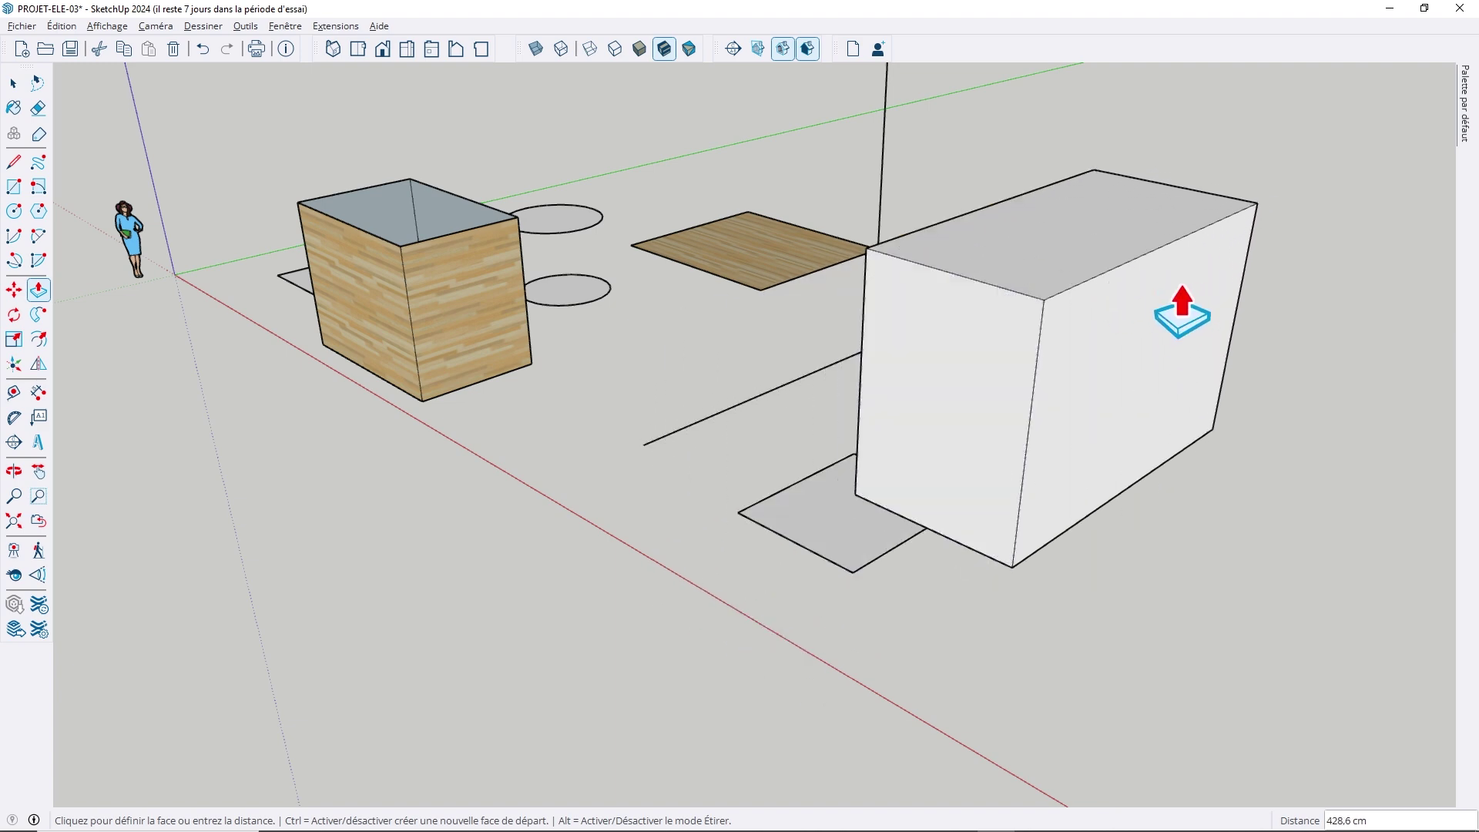
click(1183, 312)
mouse_move(894, 620)
middle_down()
mouse_move(1232, 683)
mouse_move(1113, 524)
middle_up()
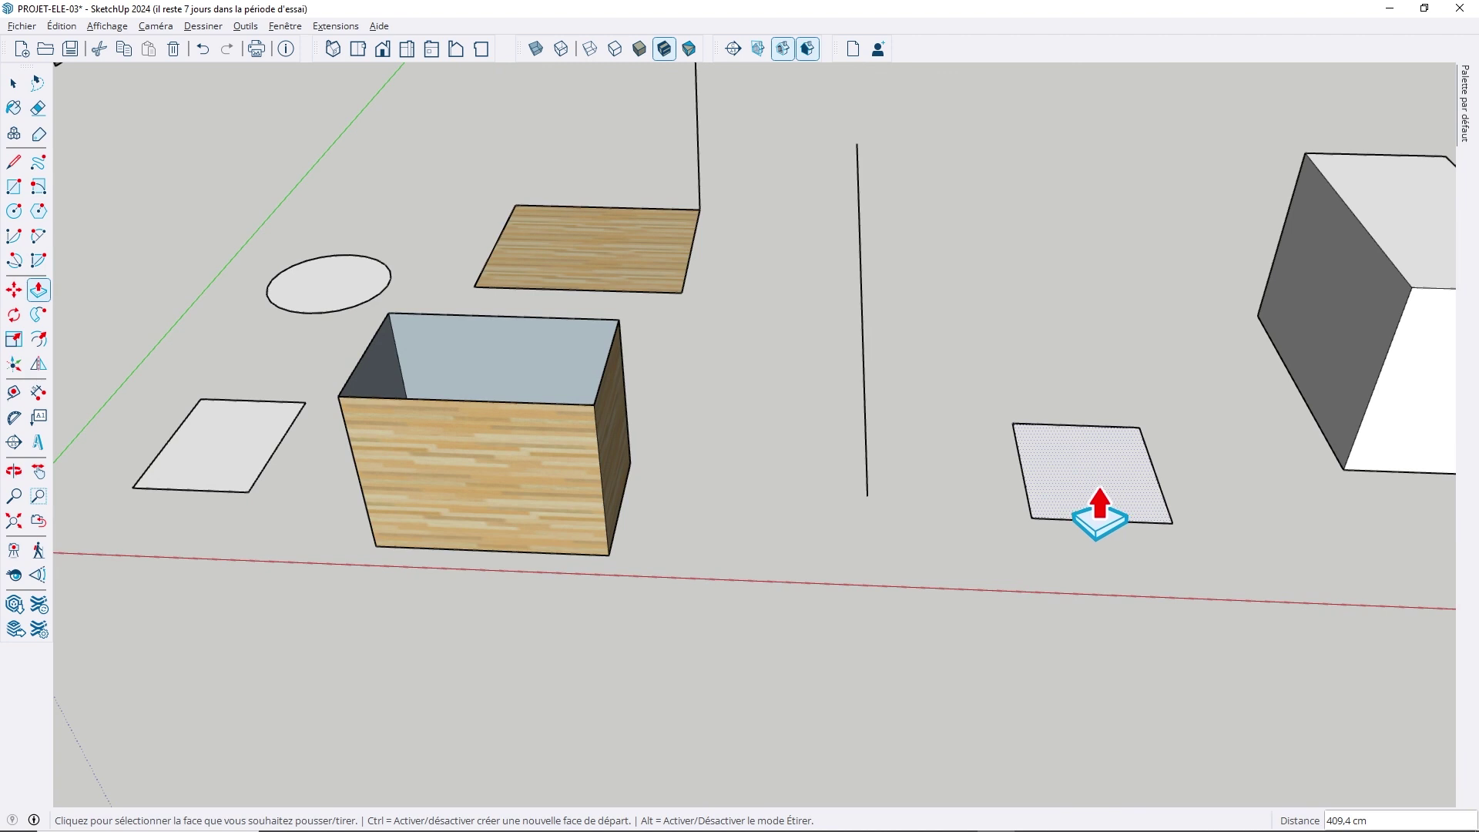
Raise both white rectangles (one to 186,2 cm), the ellipse and the wooden rectangle into solids
click(1100, 514)
click(1113, 416)
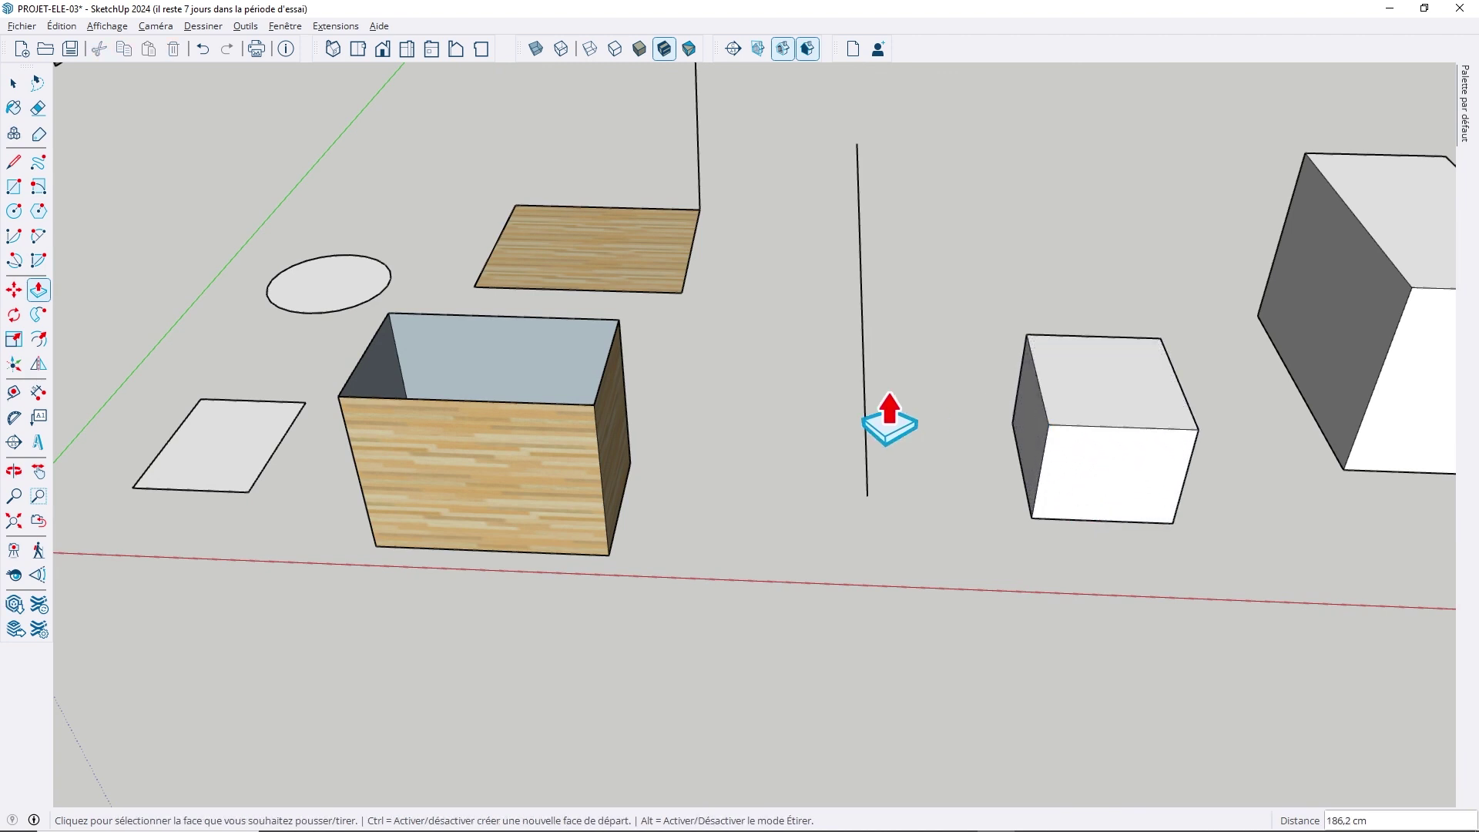
click(216, 485)
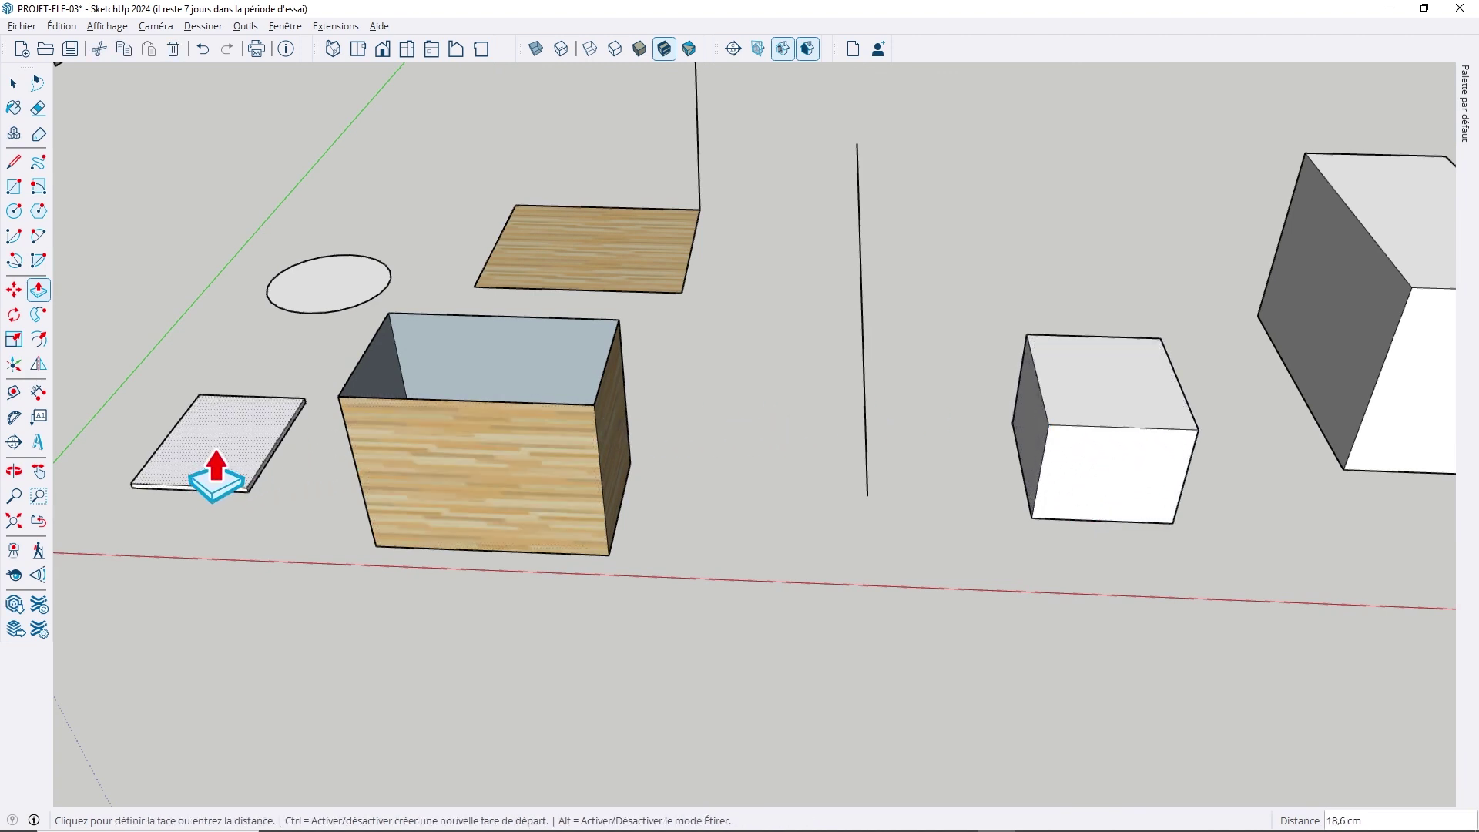
click(217, 396)
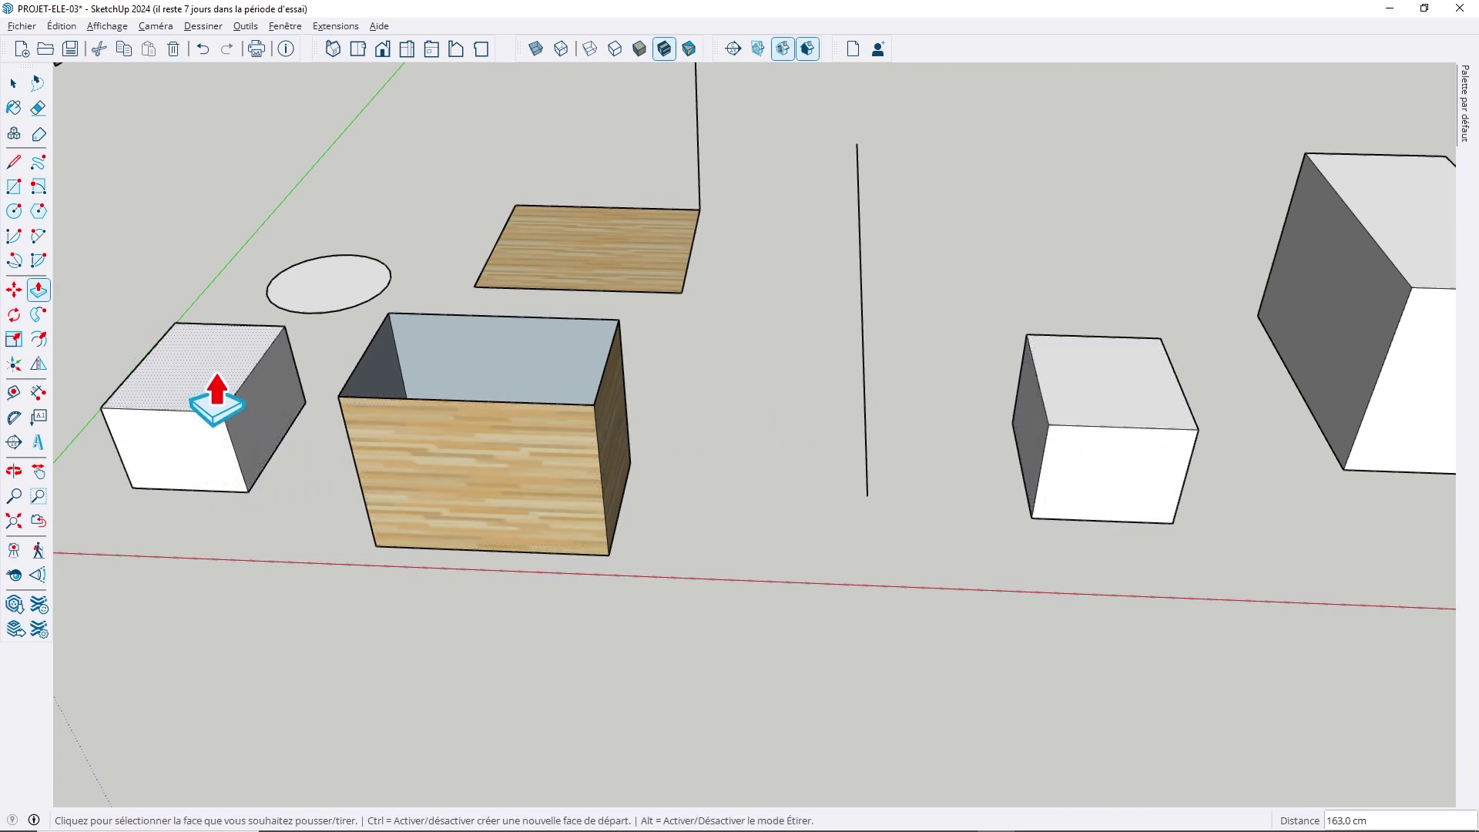
click(296, 304)
click(322, 247)
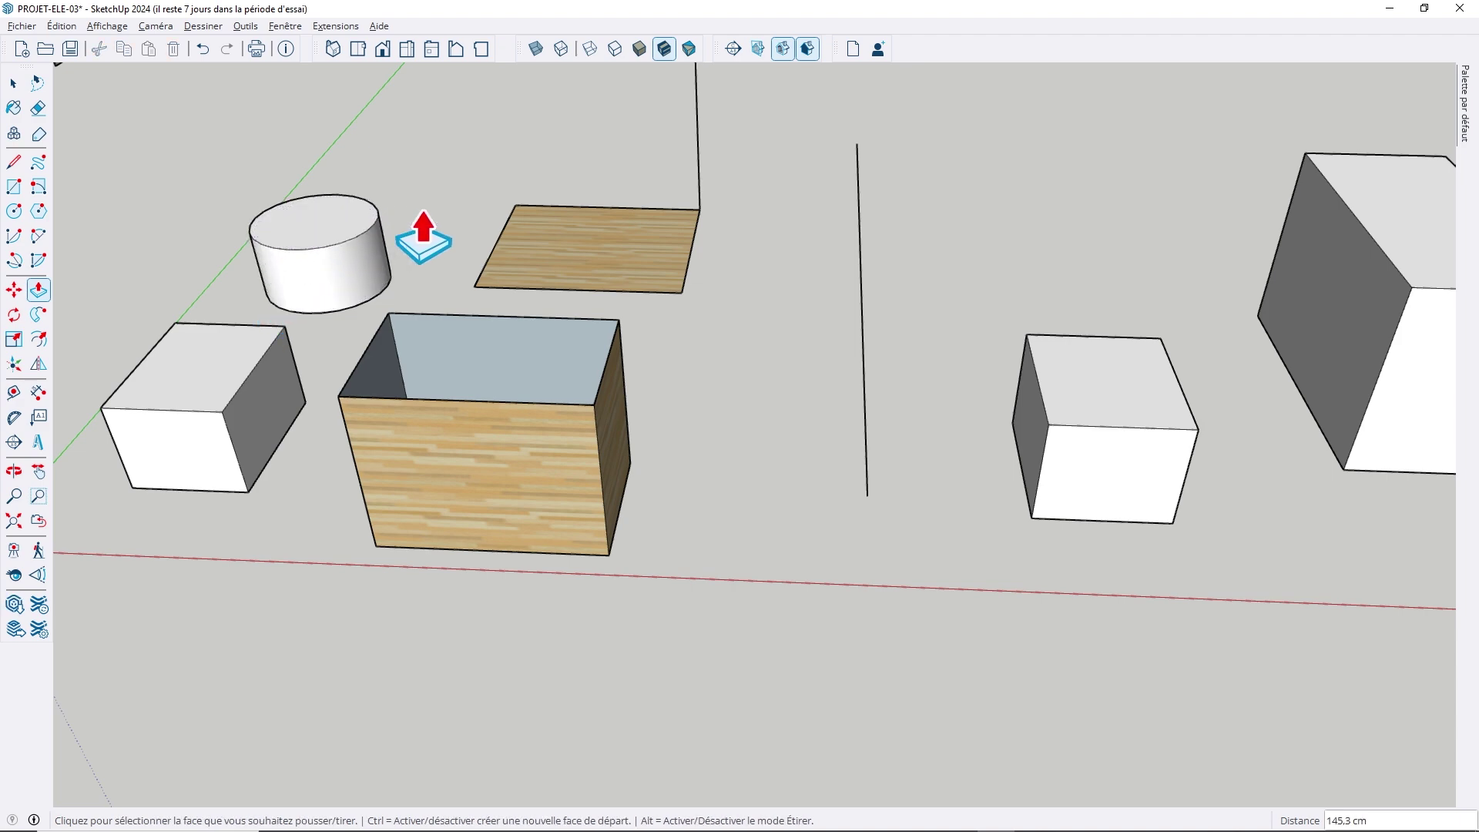
click(532, 254)
click(574, 146)
mouse_move(732, 265)
middle_down()
mouse_move(462, 290)
mouse_move(609, 305)
middle_up()
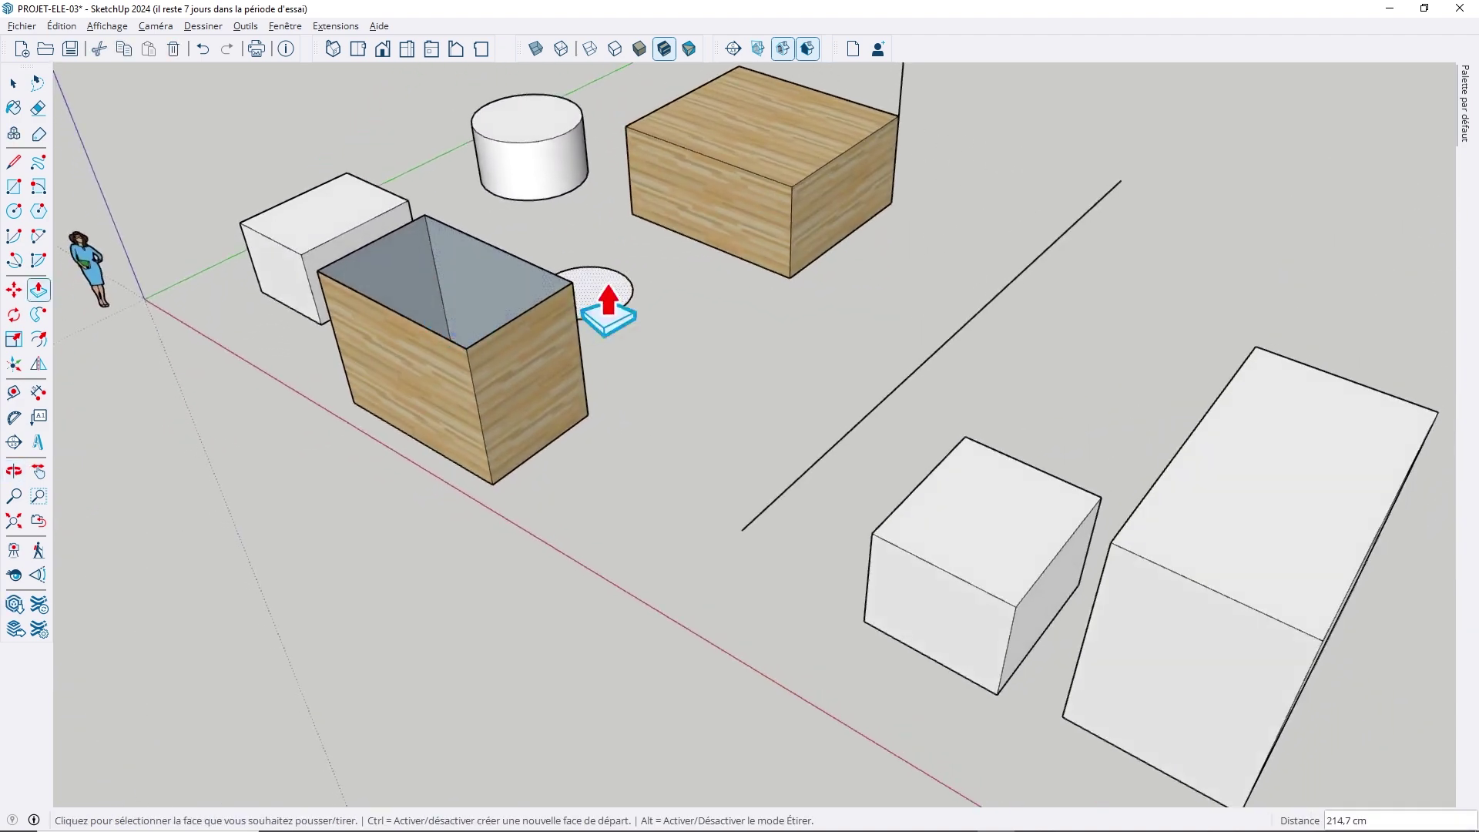
Narrow and lengthen the wooden box, thin it to 153.2 cm, then lower its top 190 cm
click(714, 239)
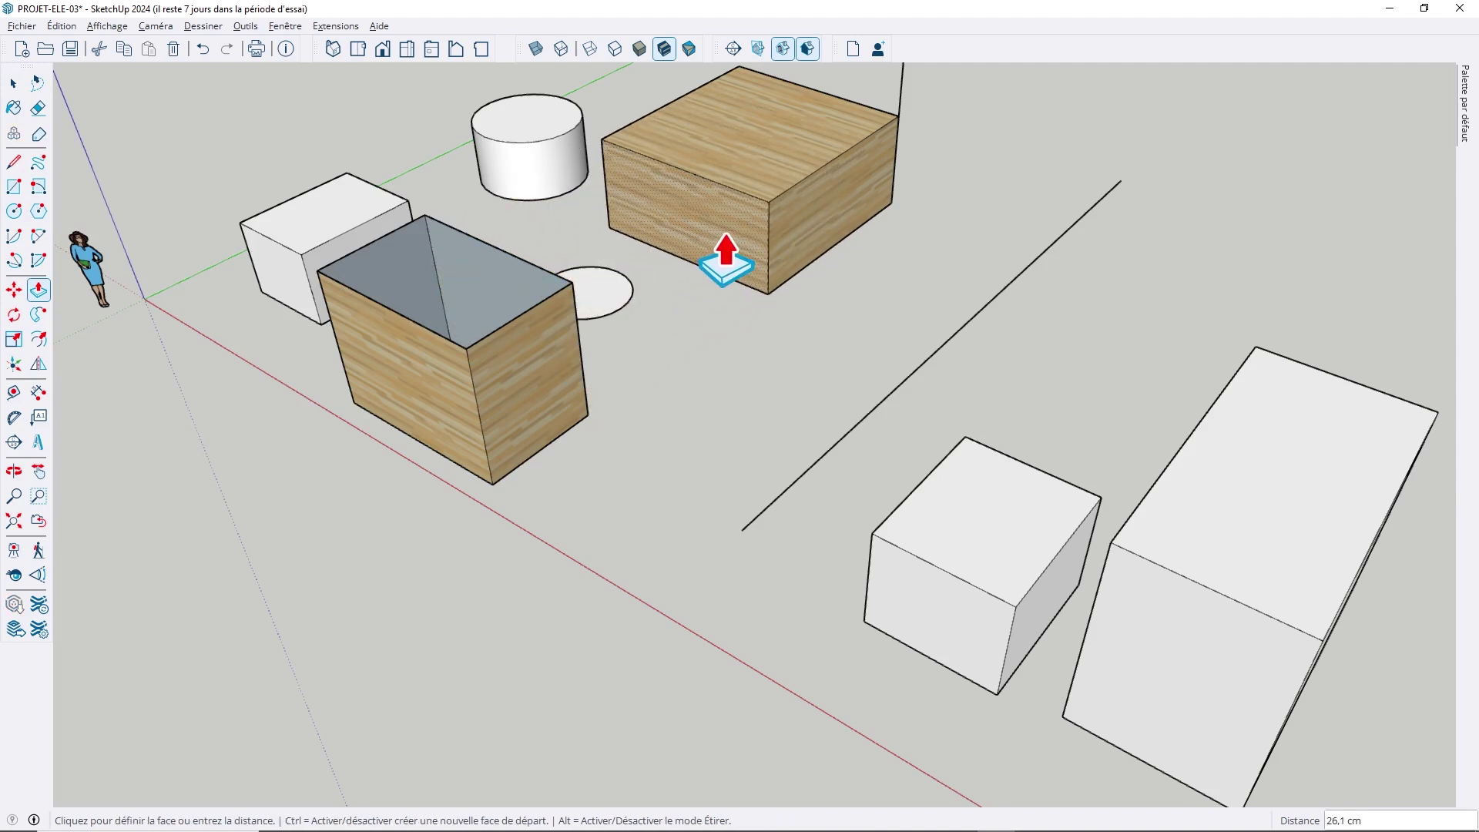
click(777, 232)
click(865, 232)
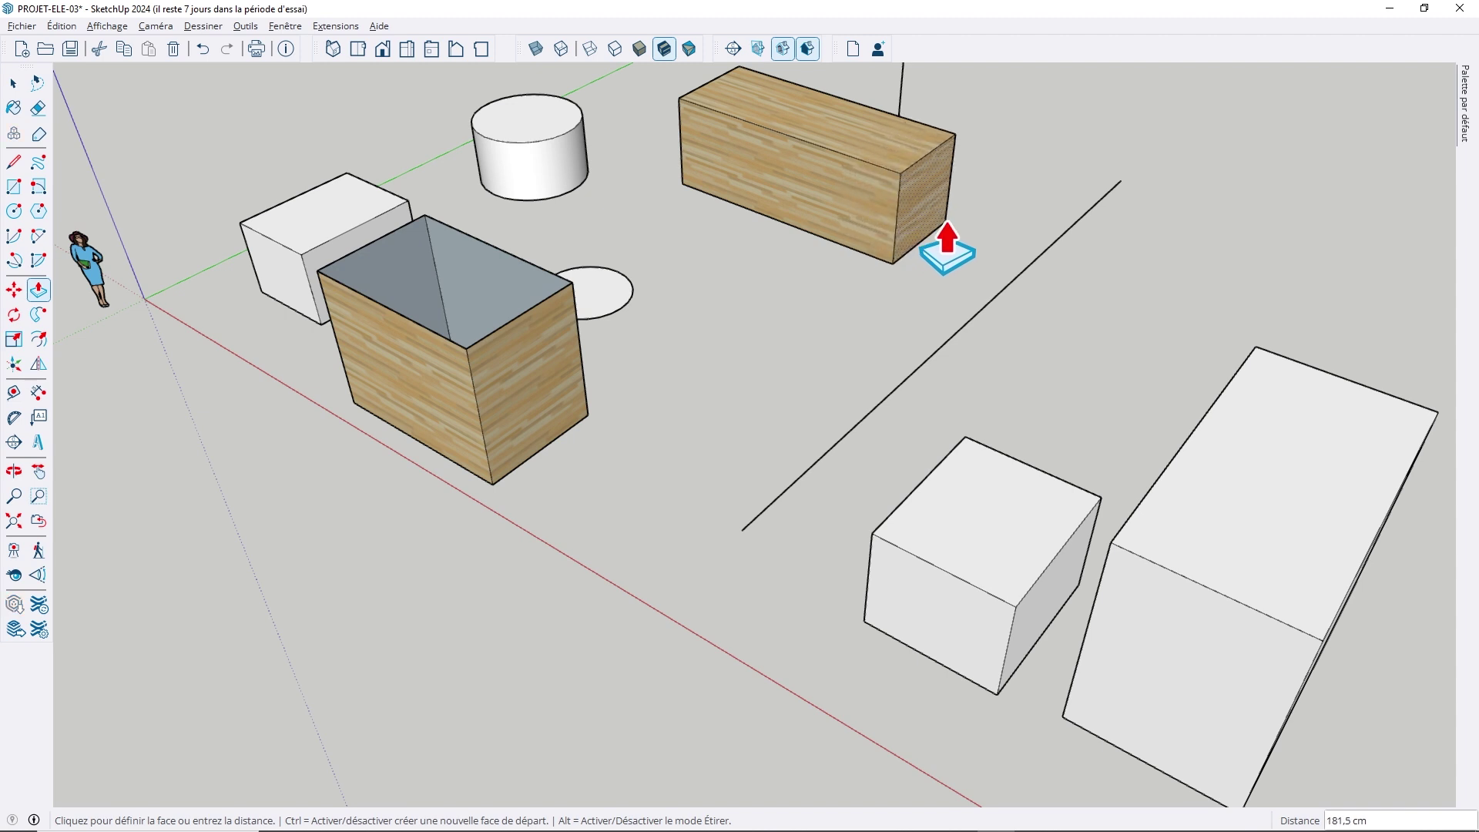
click(984, 266)
click(928, 257)
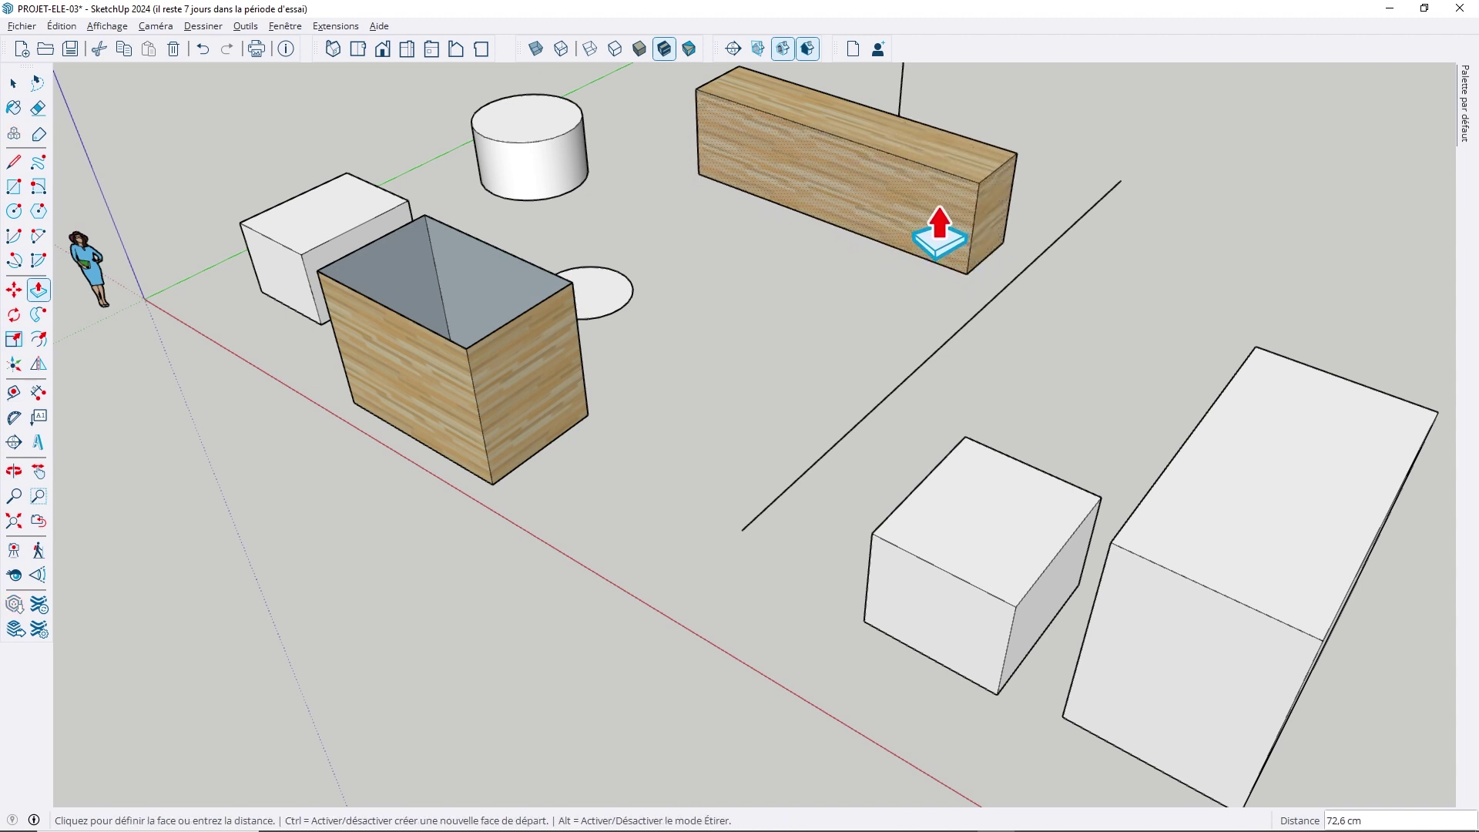
click(955, 222)
click(961, 177)
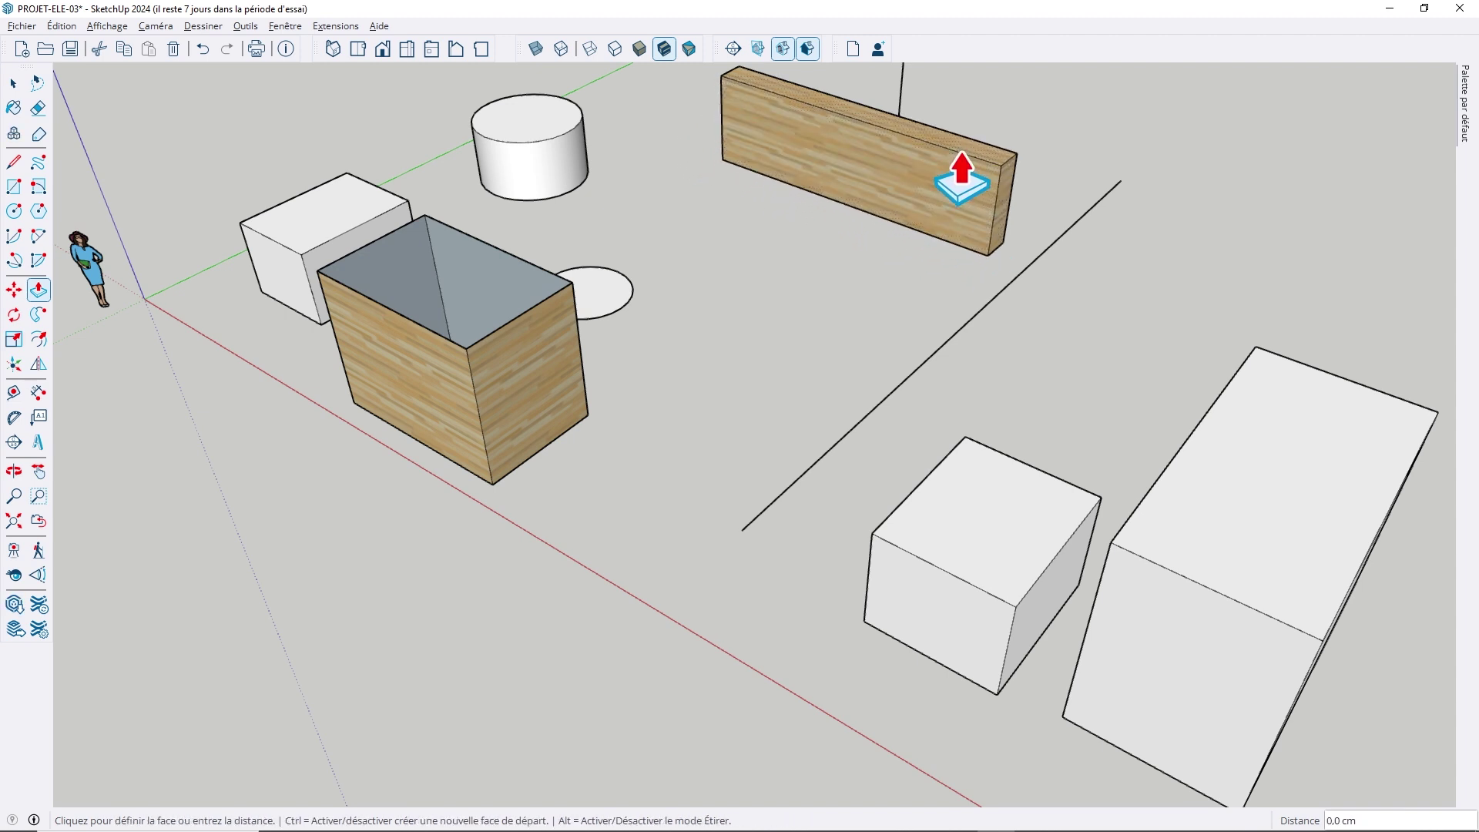
click(953, 255)
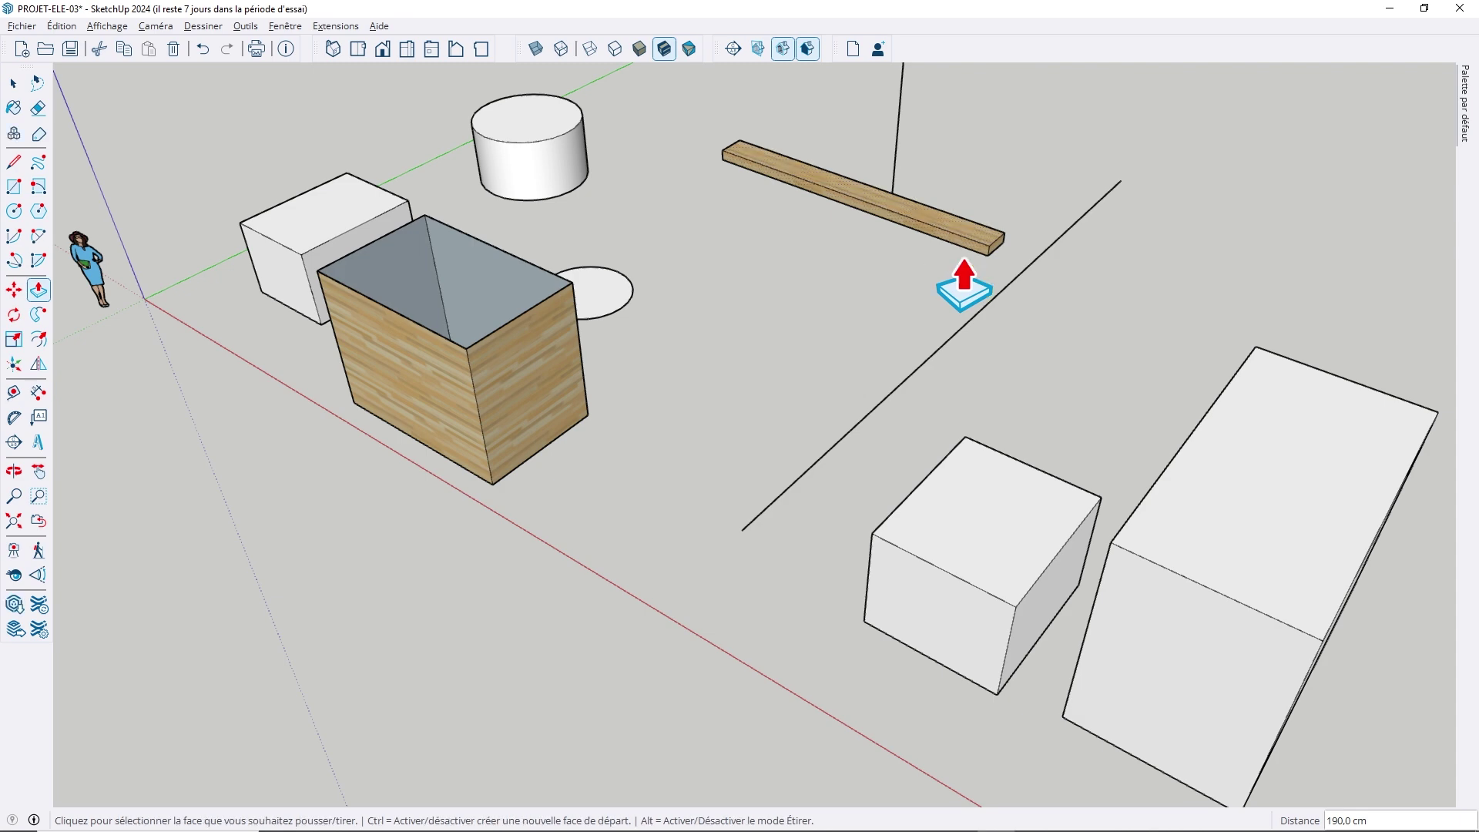
mouse_move(868, 403)
middle_down()
mouse_move(782, 403)
mouse_move(911, 400)
mouse_move(770, 501)
mouse_move(783, 562)
mouse_move(751, 395)
mouse_move(767, 462)
mouse_move(555, 409)
mouse_move(709, 512)
mouse_move(647, 463)
mouse_move(893, 461)
middle_up()
Select the large box's front top edge, diagonal top-right edge and front face
scroll(895, 467, up, 3)
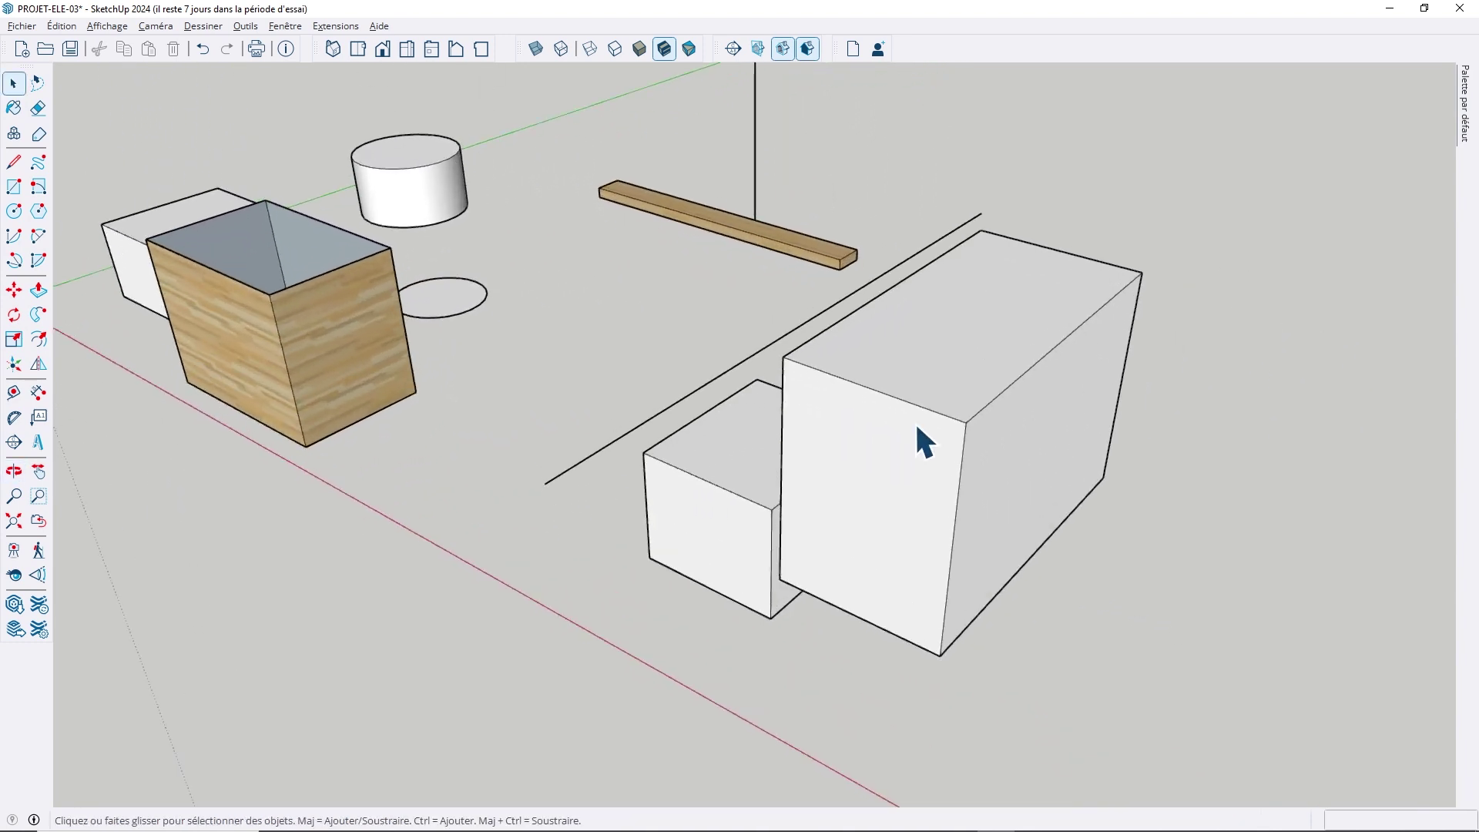
click(915, 405)
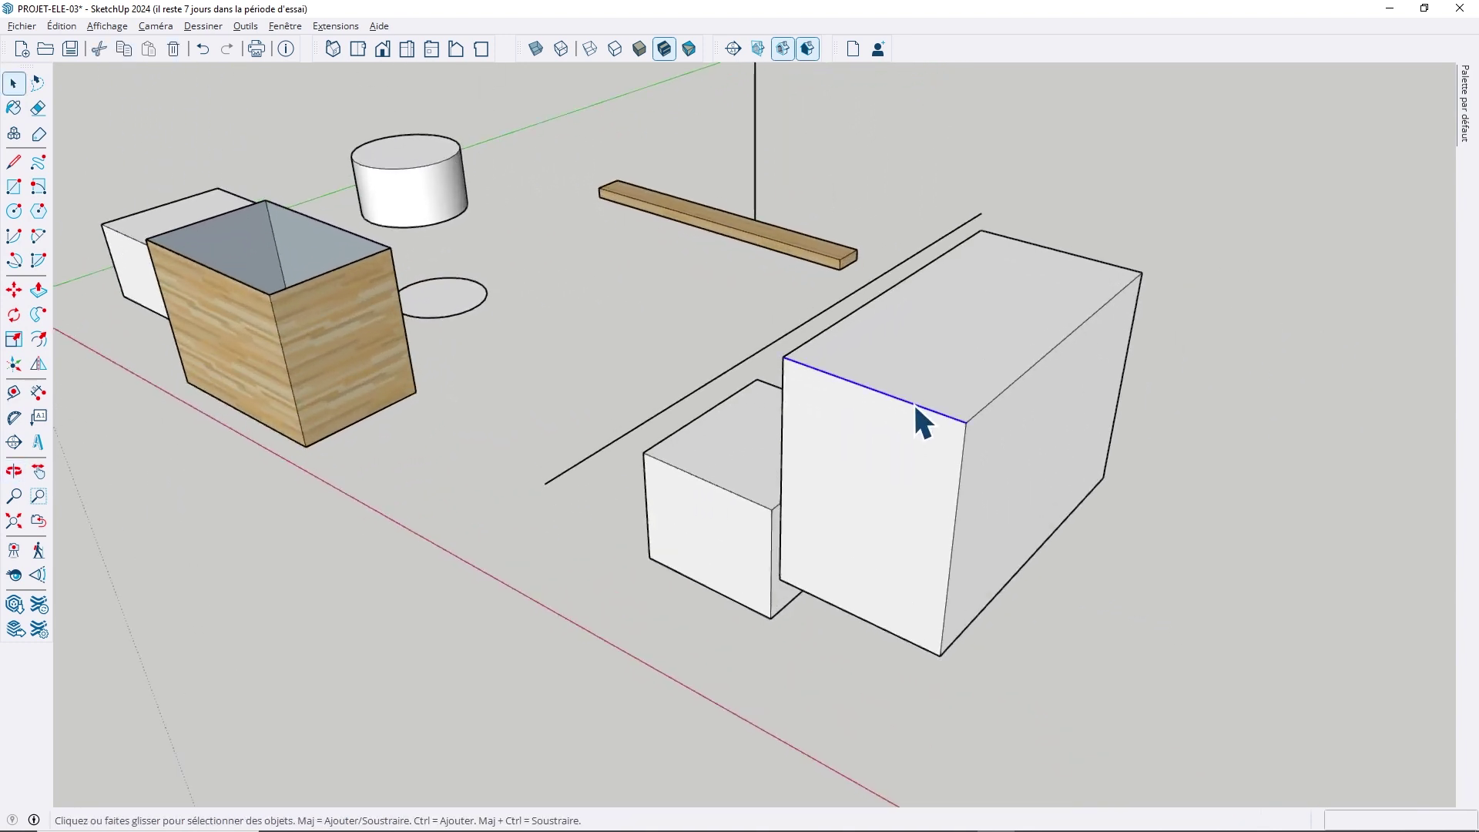
click(1005, 393)
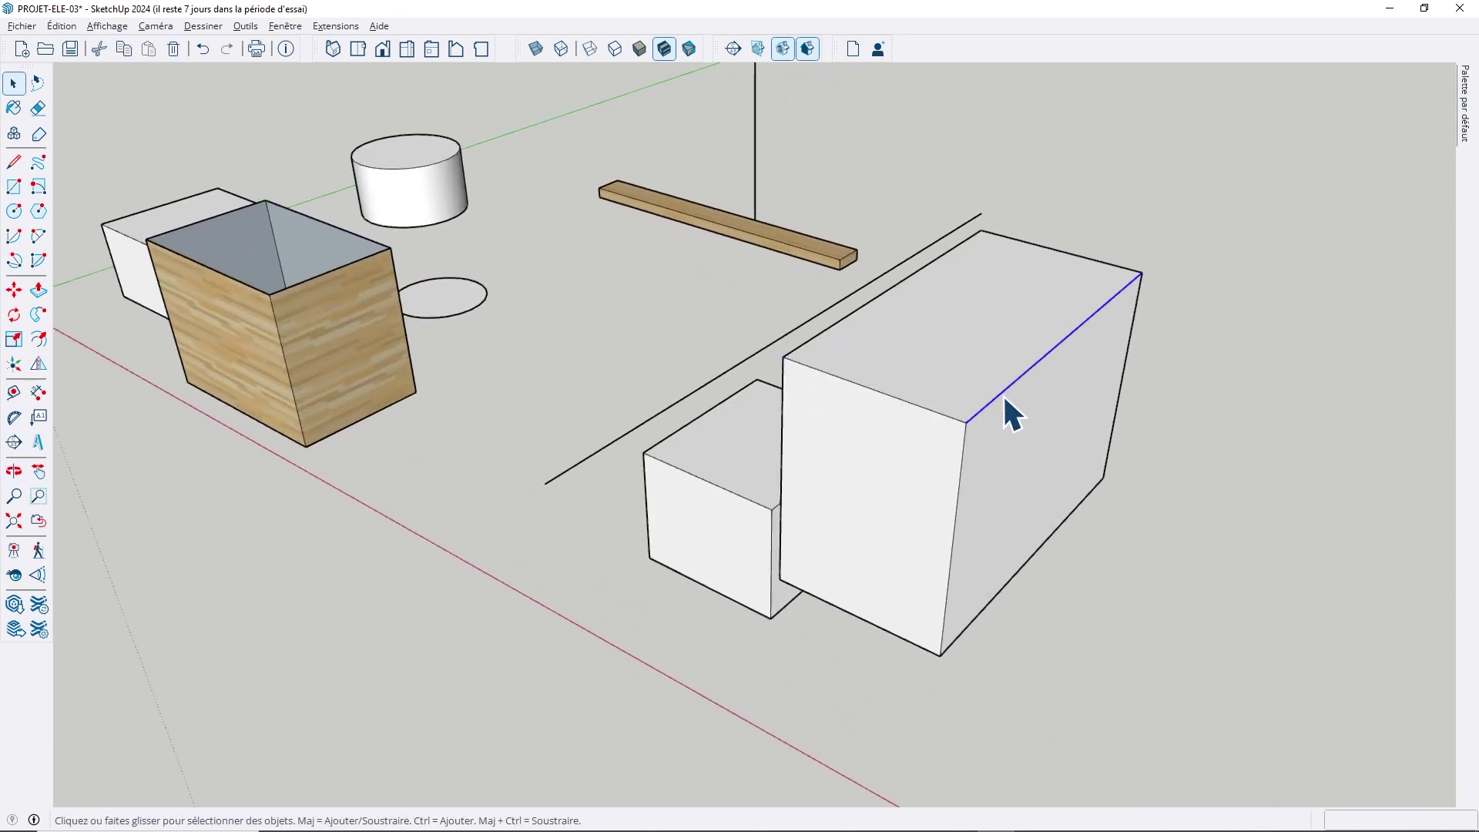
click(895, 460)
scroll(562, 482, down, 2)
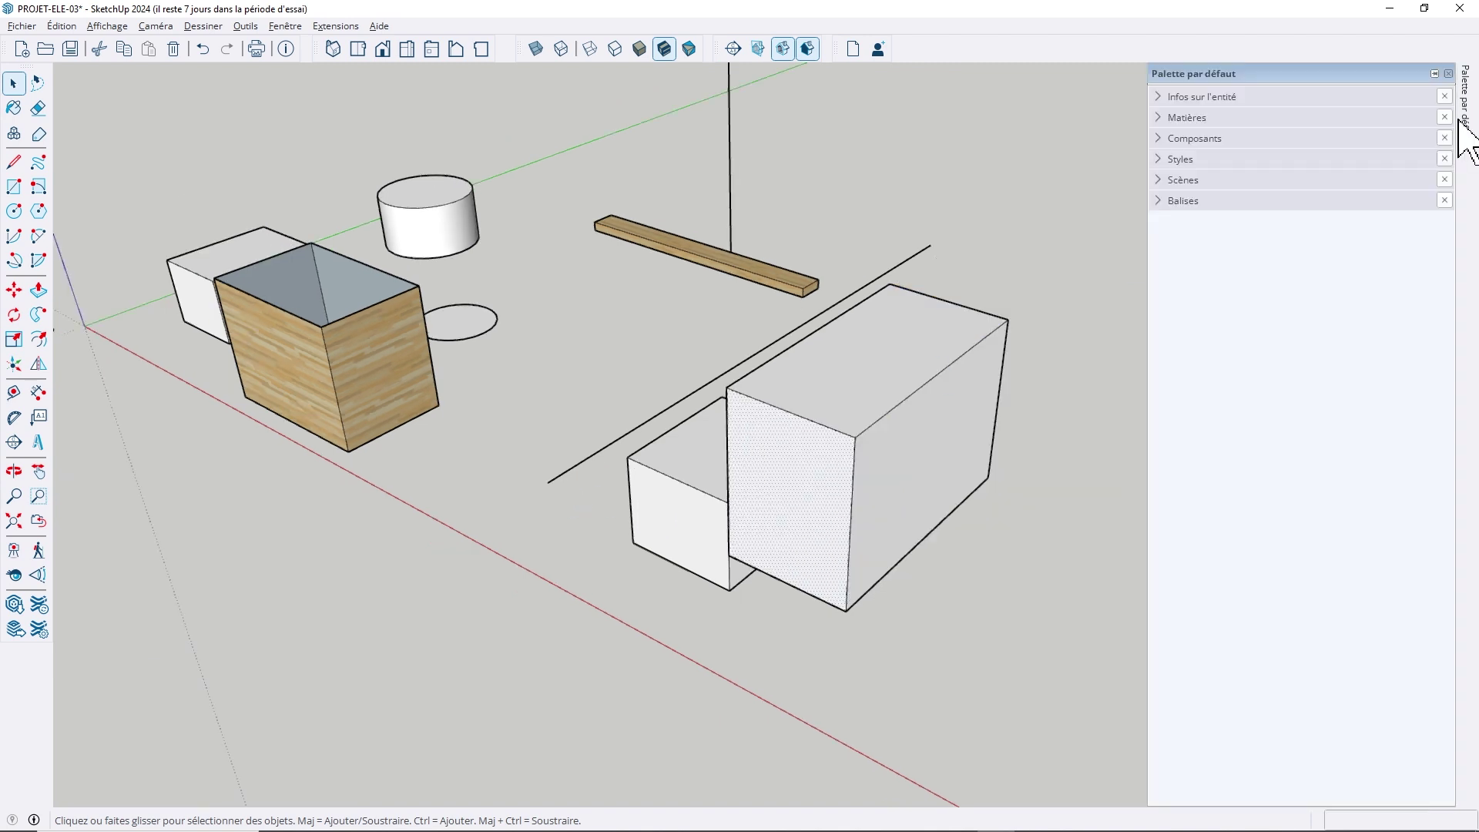
Pin the tray and read the box's face area (11,52 m²) and top-right edge length in Entity Info
click(1435, 74)
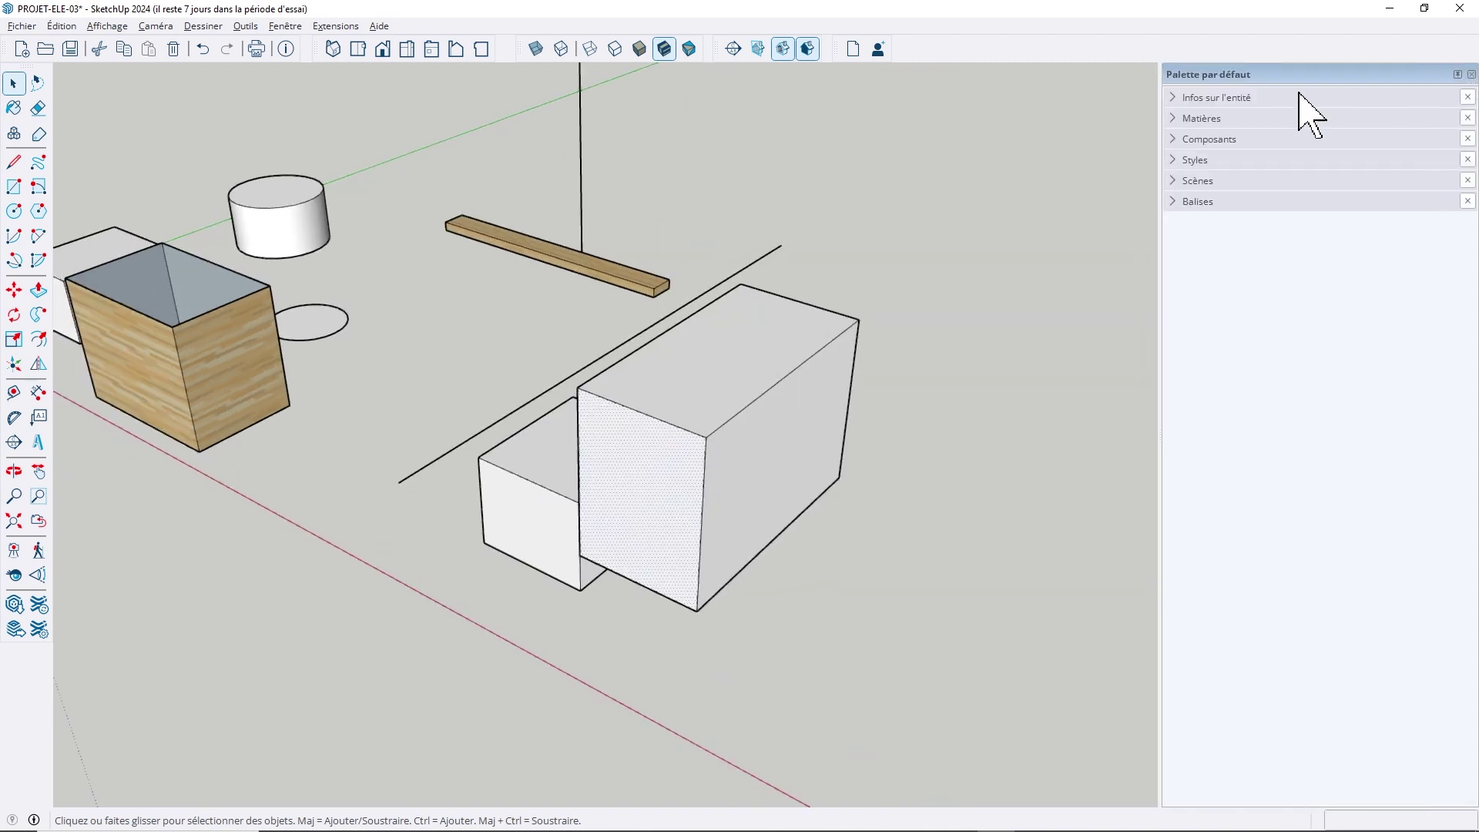
click(1178, 98)
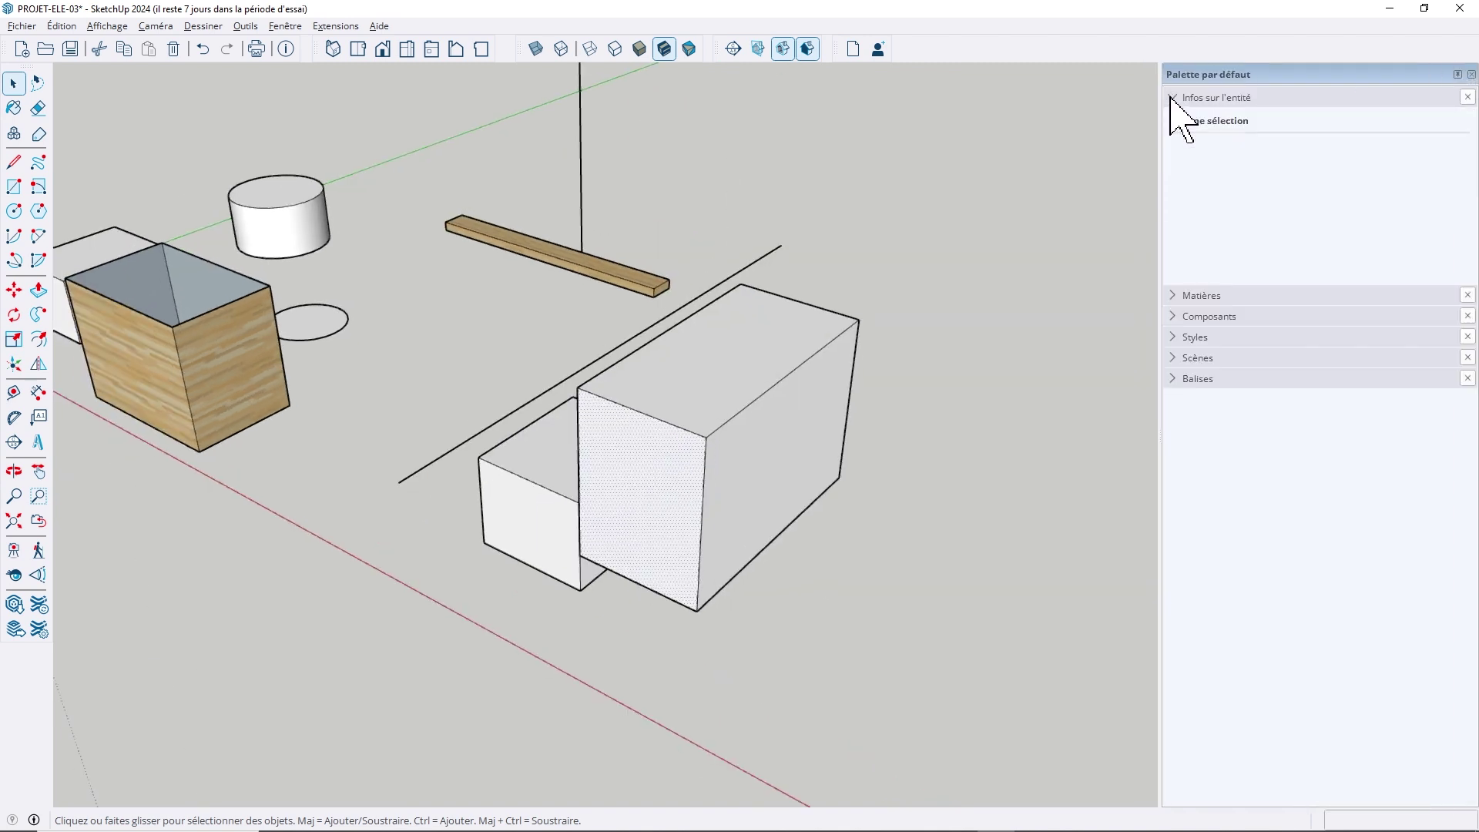
click(769, 389)
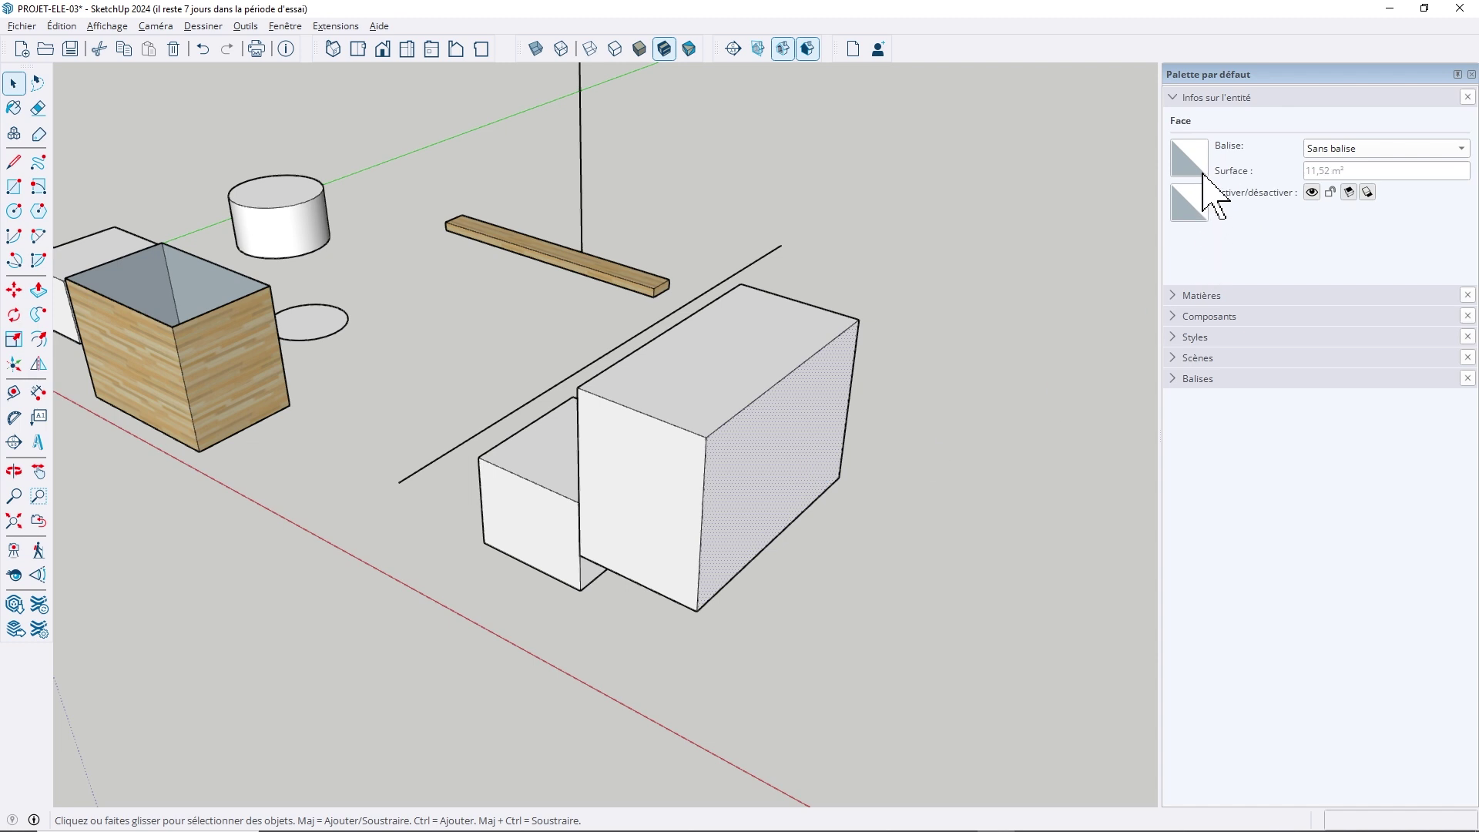
middle_drag(631, 566, 651, 535)
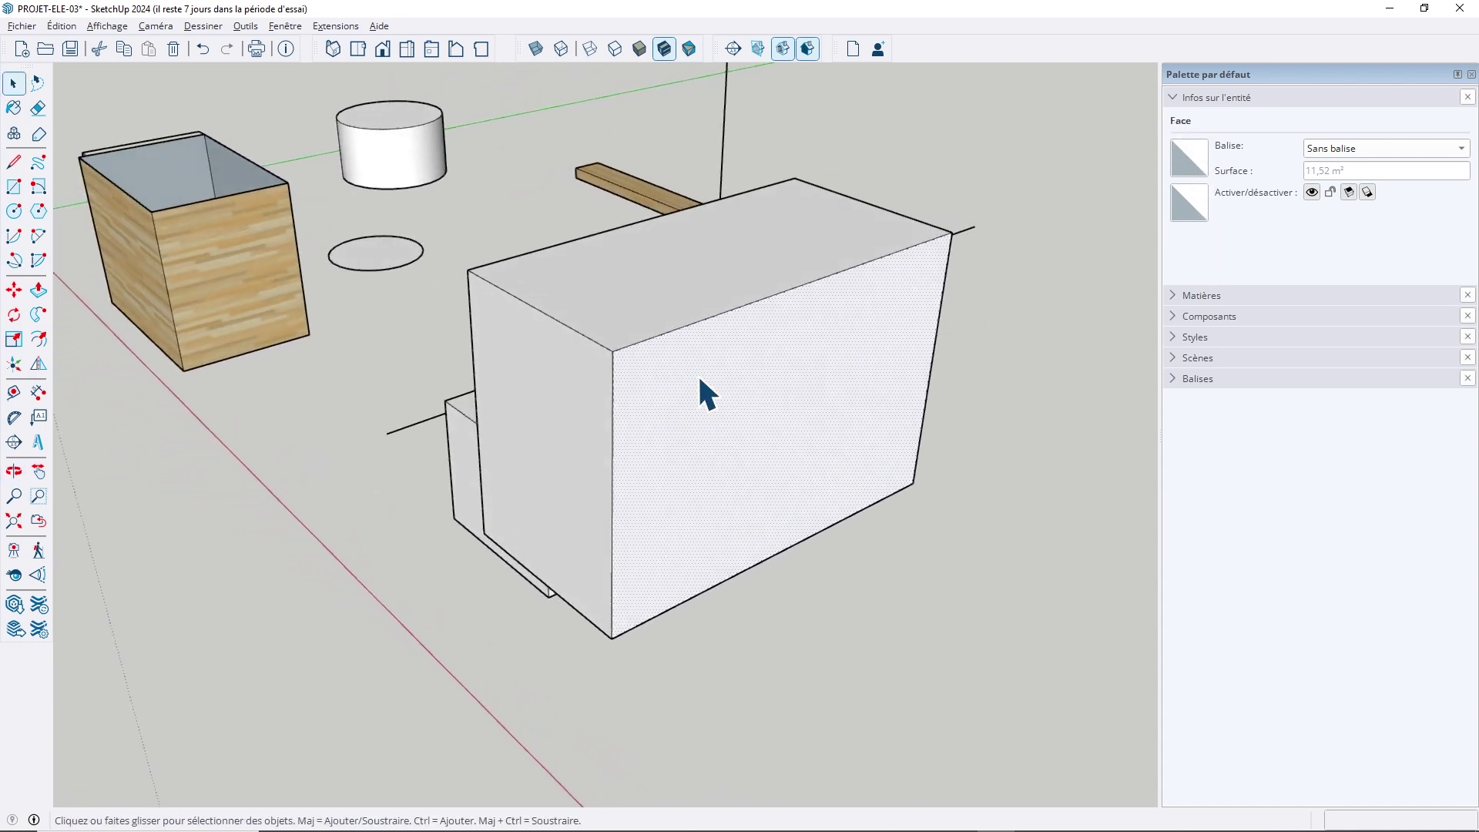
mouse_move(727, 409)
middle_down()
mouse_move(746, 379)
mouse_move(865, 356)
mouse_move(783, 393)
middle_up()
scroll(917, 388, down, 3)
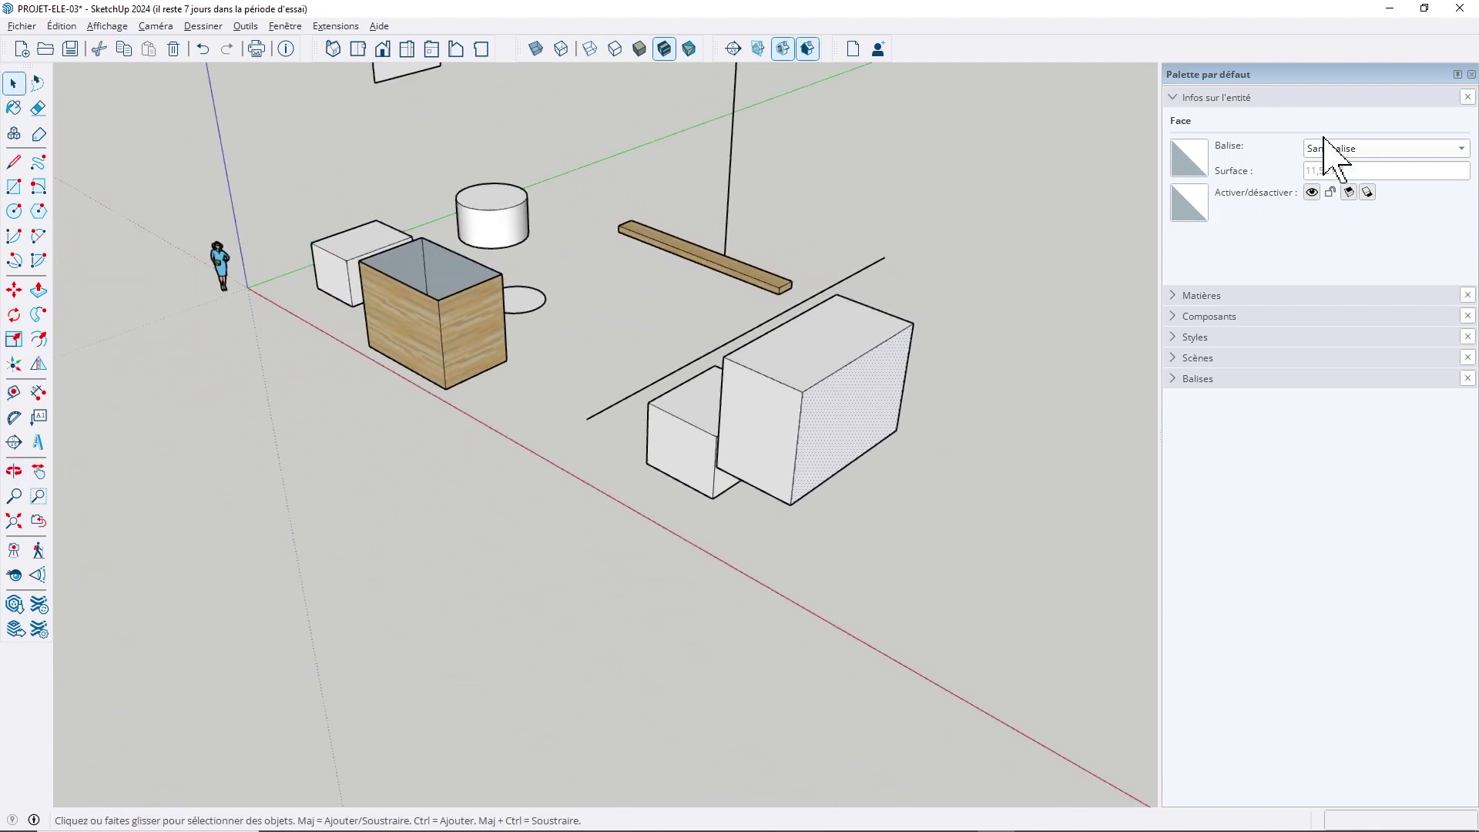
Collapse the tray and retrace the open wooden box's top edge between its two corners
click(1457, 74)
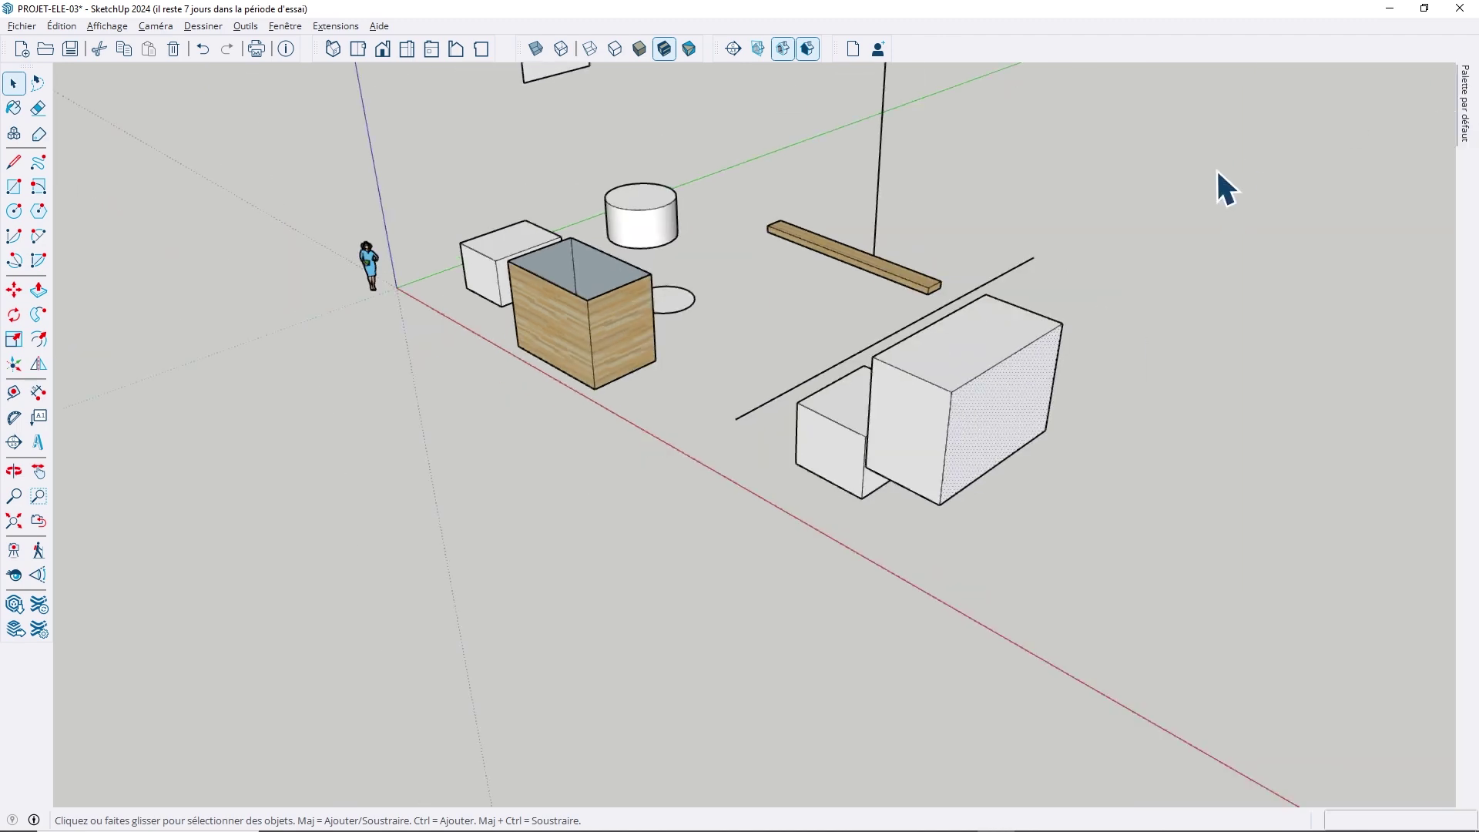
mouse_move(1206, 213)
middle_down()
mouse_move(1194, 423)
mouse_move(885, 372)
mouse_move(829, 496)
middle_up()
scroll(681, 325, up, 3)
mouse_move(681, 325)
middle_down()
mouse_move(676, 519)
mouse_move(670, 350)
middle_up()
scroll(701, 435, up, 1)
scroll(705, 437, up, 2)
mouse_move(716, 422)
middle_down()
mouse_move(799, 271)
mouse_move(719, 290)
mouse_move(653, 192)
middle_up()
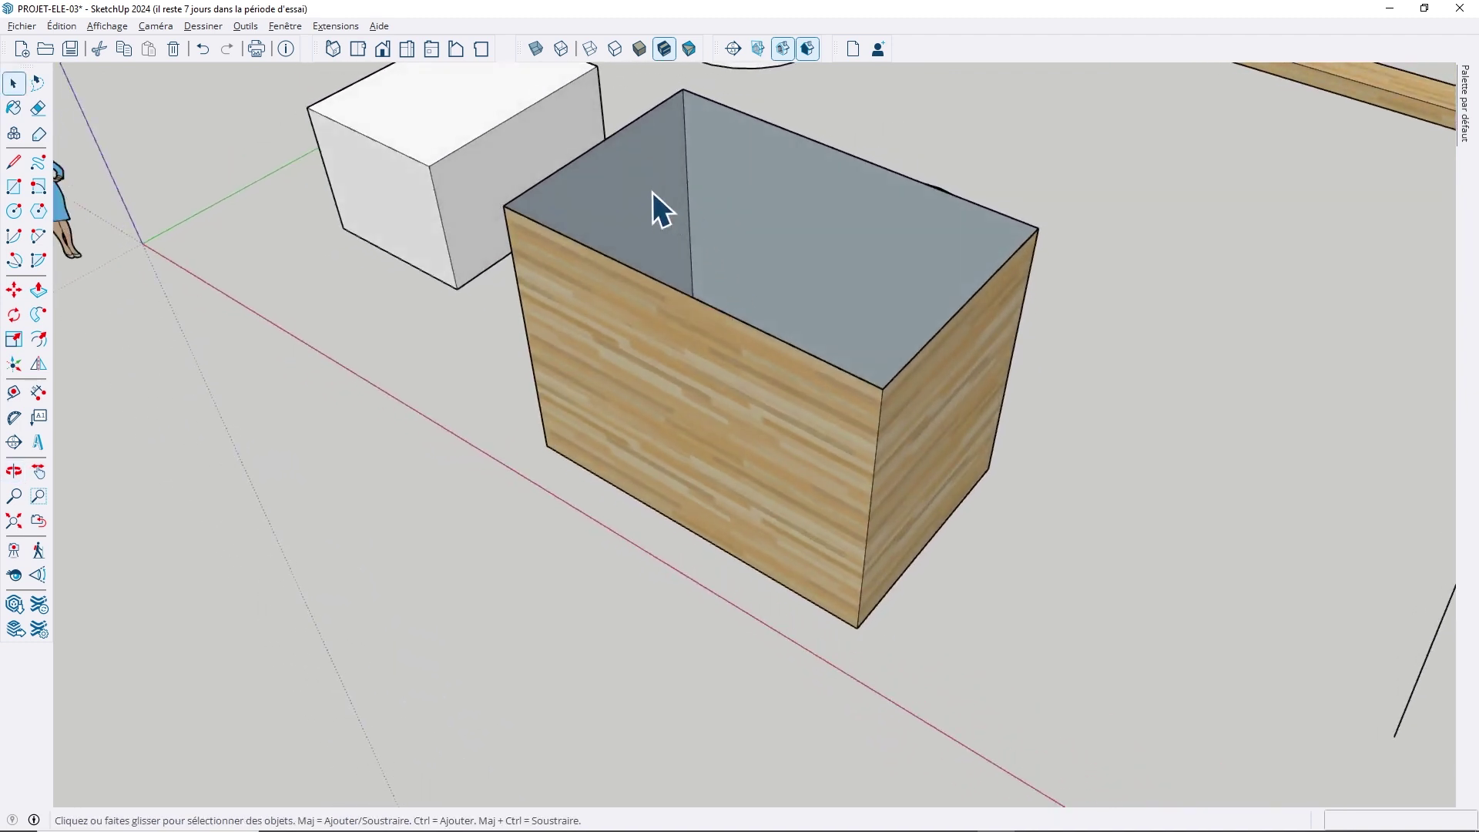
click(14, 164)
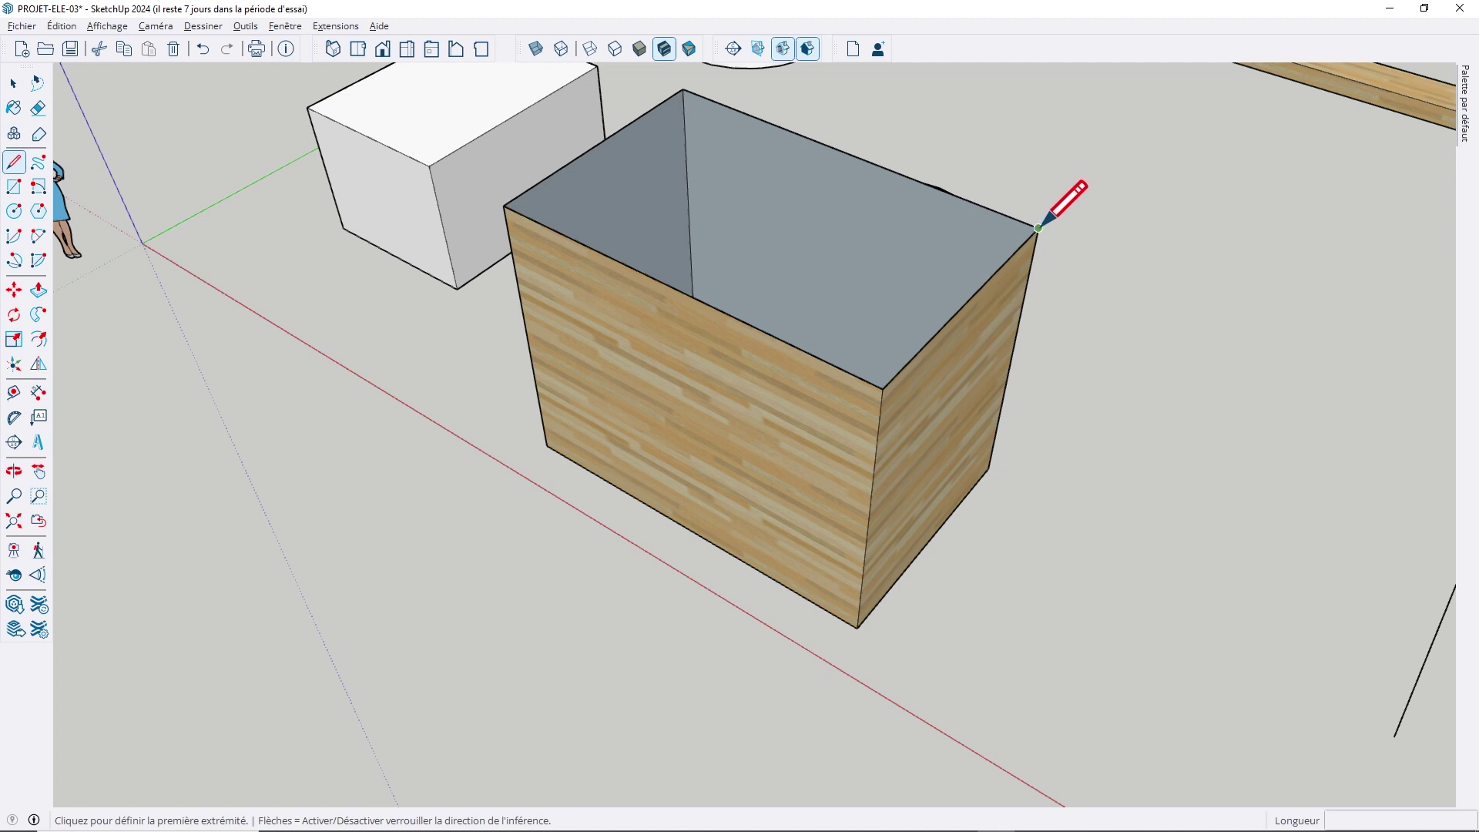
click(1038, 228)
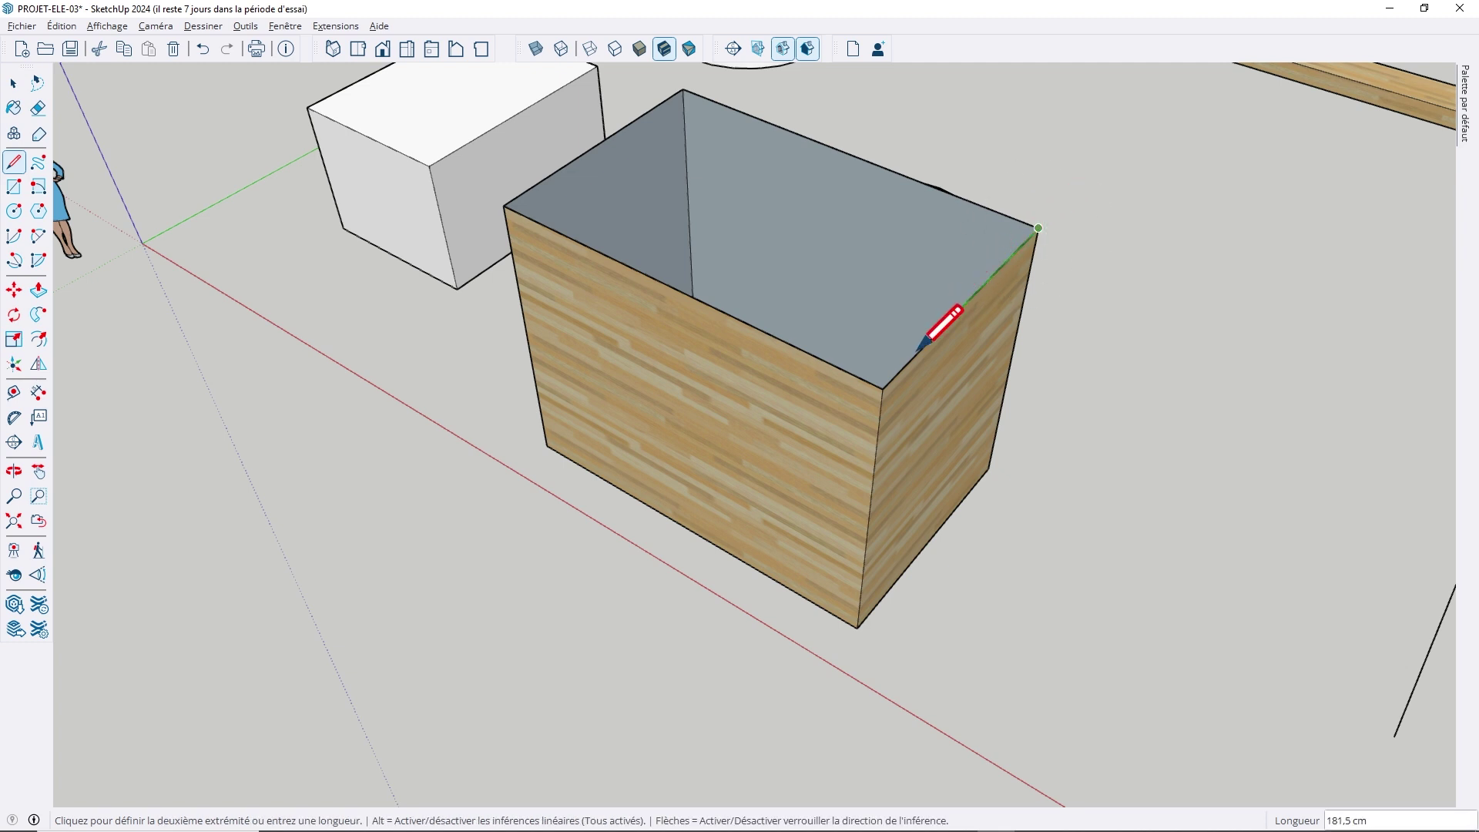
click(882, 388)
mouse_move(779, 375)
middle_down()
mouse_move(934, 149)
mouse_move(793, 383)
mouse_move(868, 288)
mouse_move(847, 338)
mouse_move(809, 340)
mouse_move(814, 353)
middle_up()
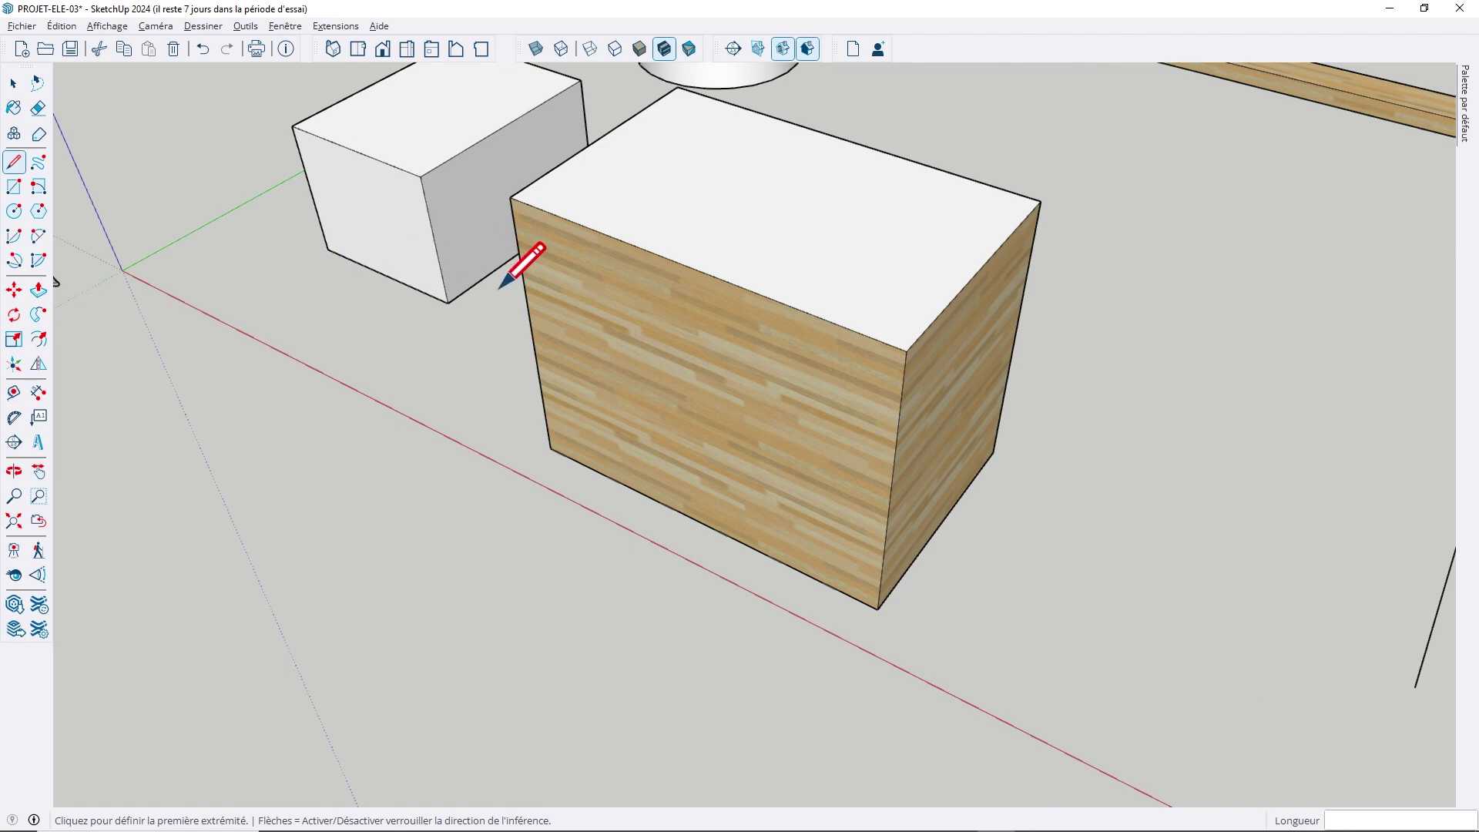
key(space)
Delete the wooden box's top front edge, removing its top and front faces
click(620, 243)
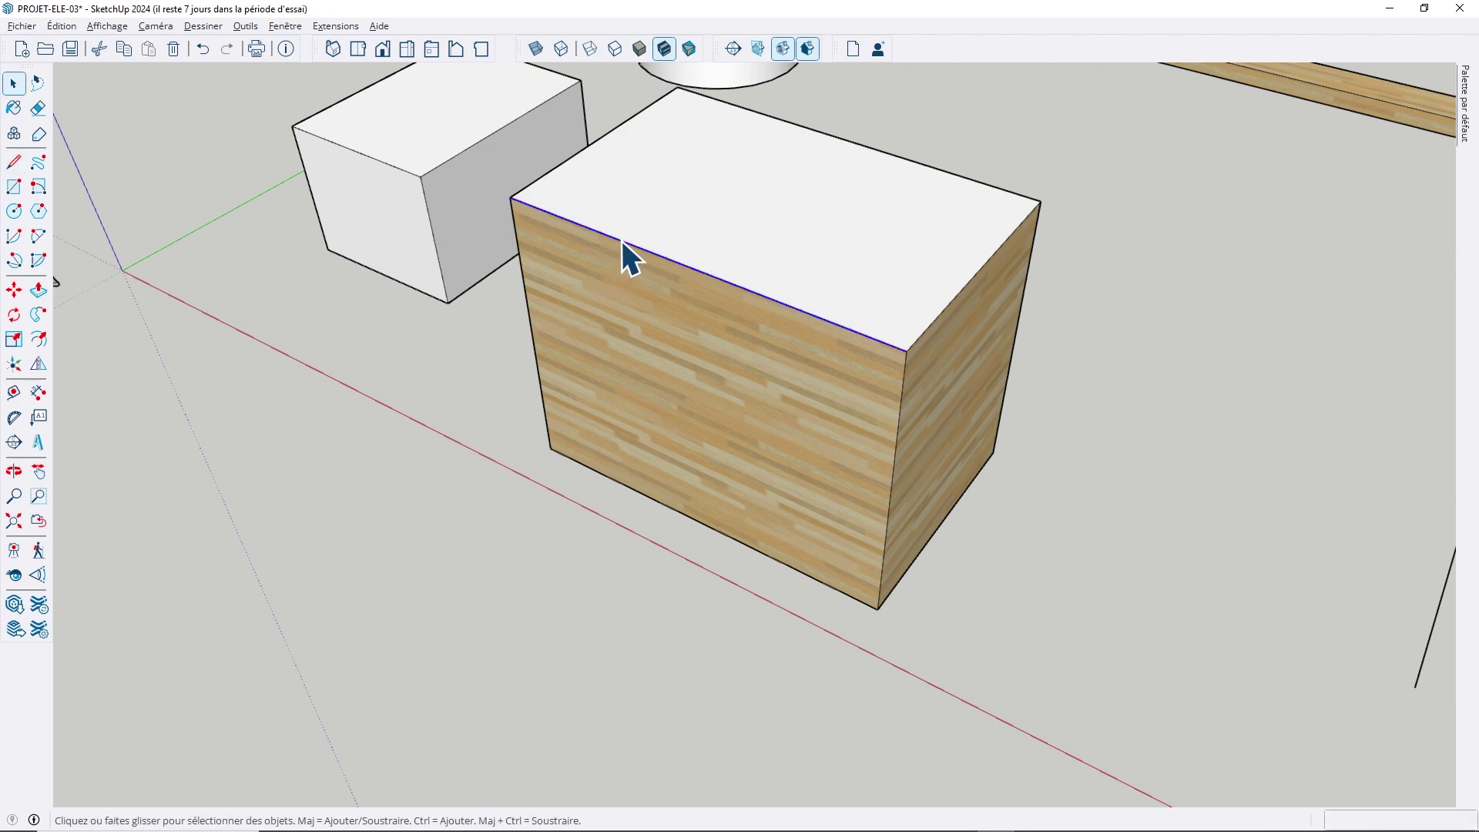
key(Delete)
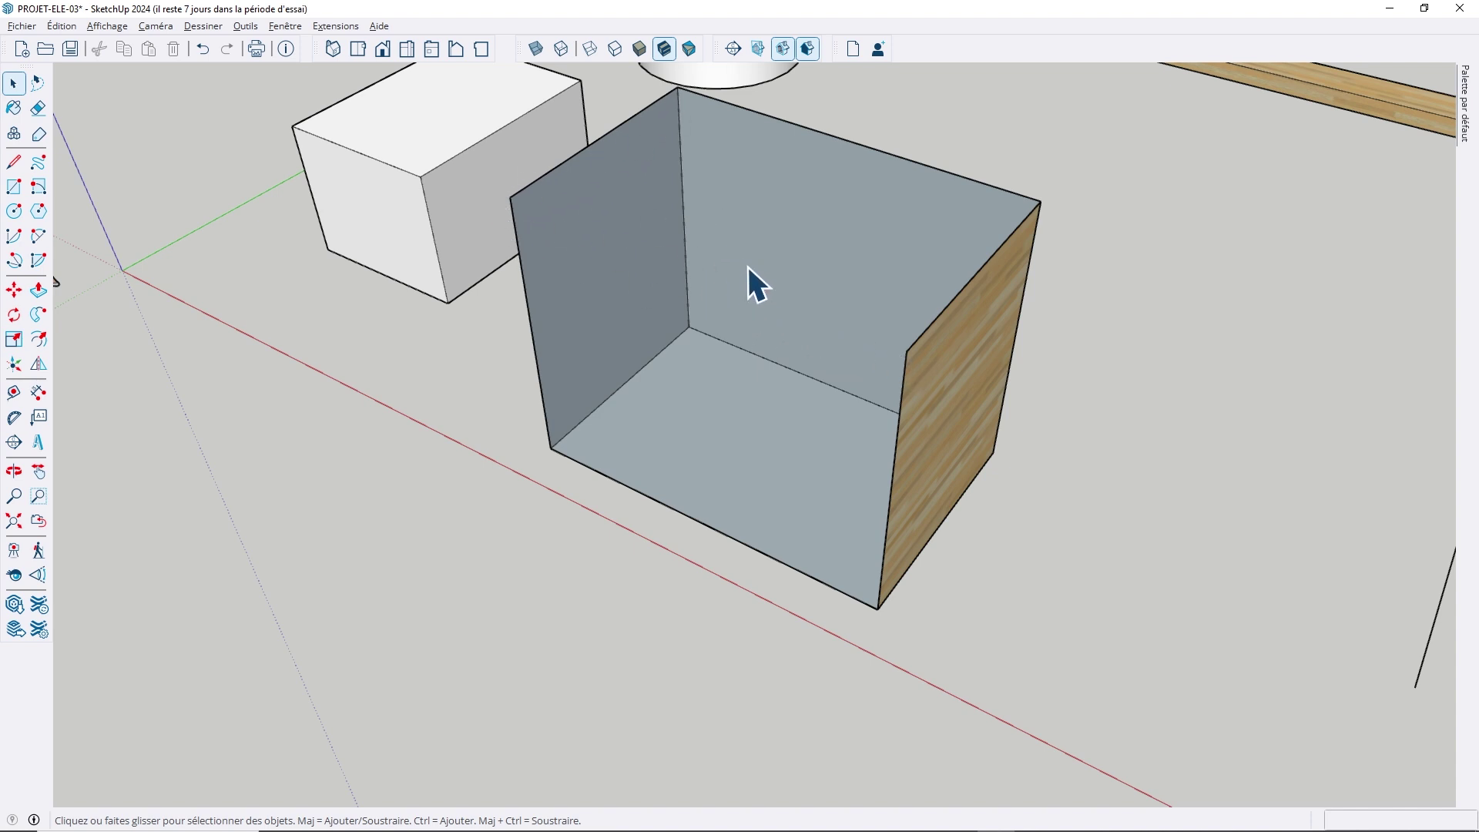
mouse_move(829, 237)
middle_down()
mouse_move(694, 287)
mouse_move(446, 248)
mouse_move(758, 279)
middle_up()
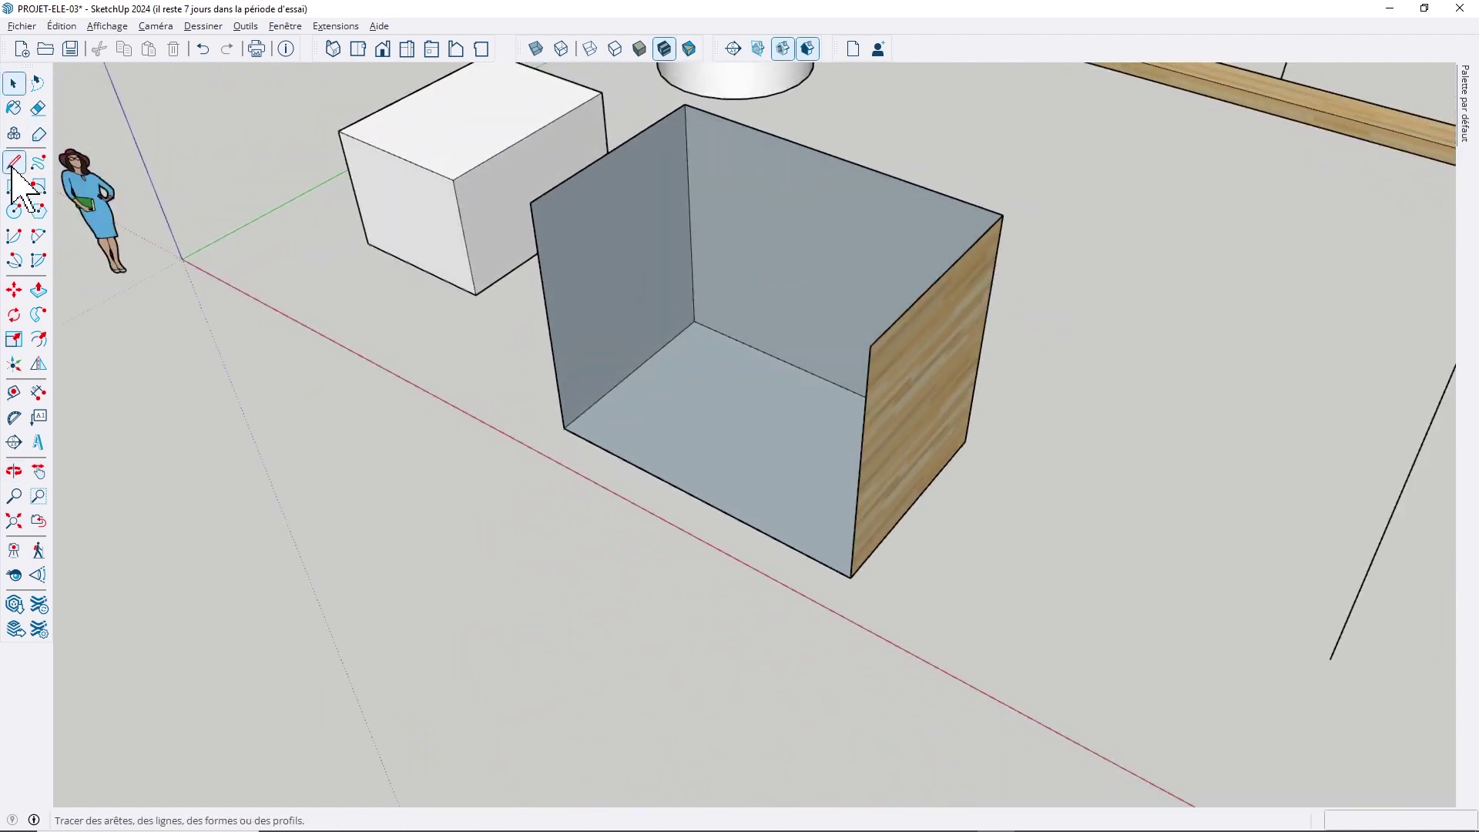
Redraw that edge between the two top corners to bring both faces back
click(14, 162)
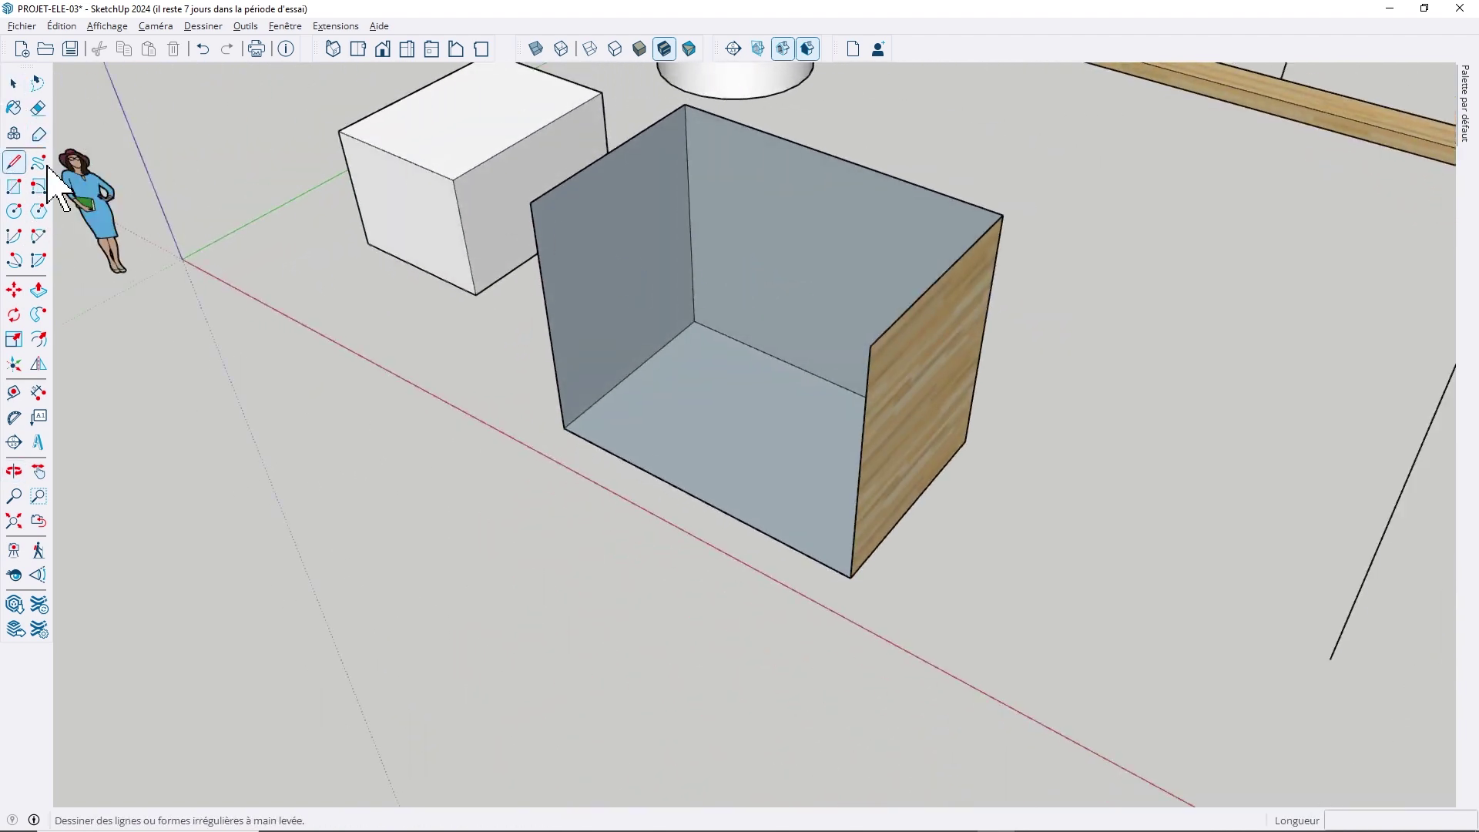
click(530, 202)
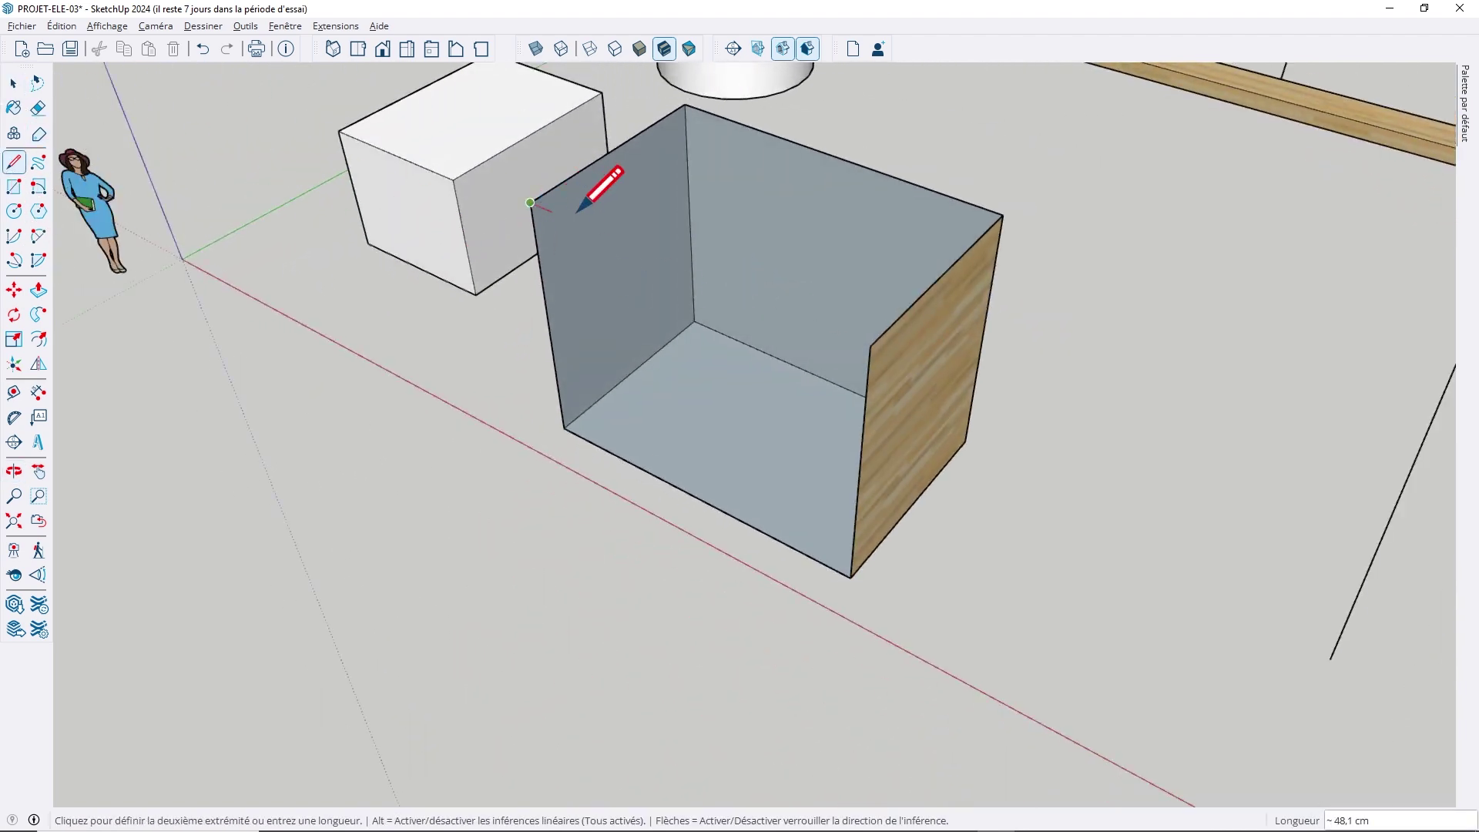
click(869, 346)
mouse_move(866, 377)
middle_down()
mouse_move(204, 335)
mouse_move(733, 340)
mouse_move(514, 351)
mouse_move(706, 472)
mouse_move(1060, 396)
mouse_move(600, 396)
mouse_move(598, 373)
middle_up()
Zoom to the floating square and delete its top edge, leaving a three-sided outline
scroll(520, 356, down, 3)
scroll(598, 373, down, 2)
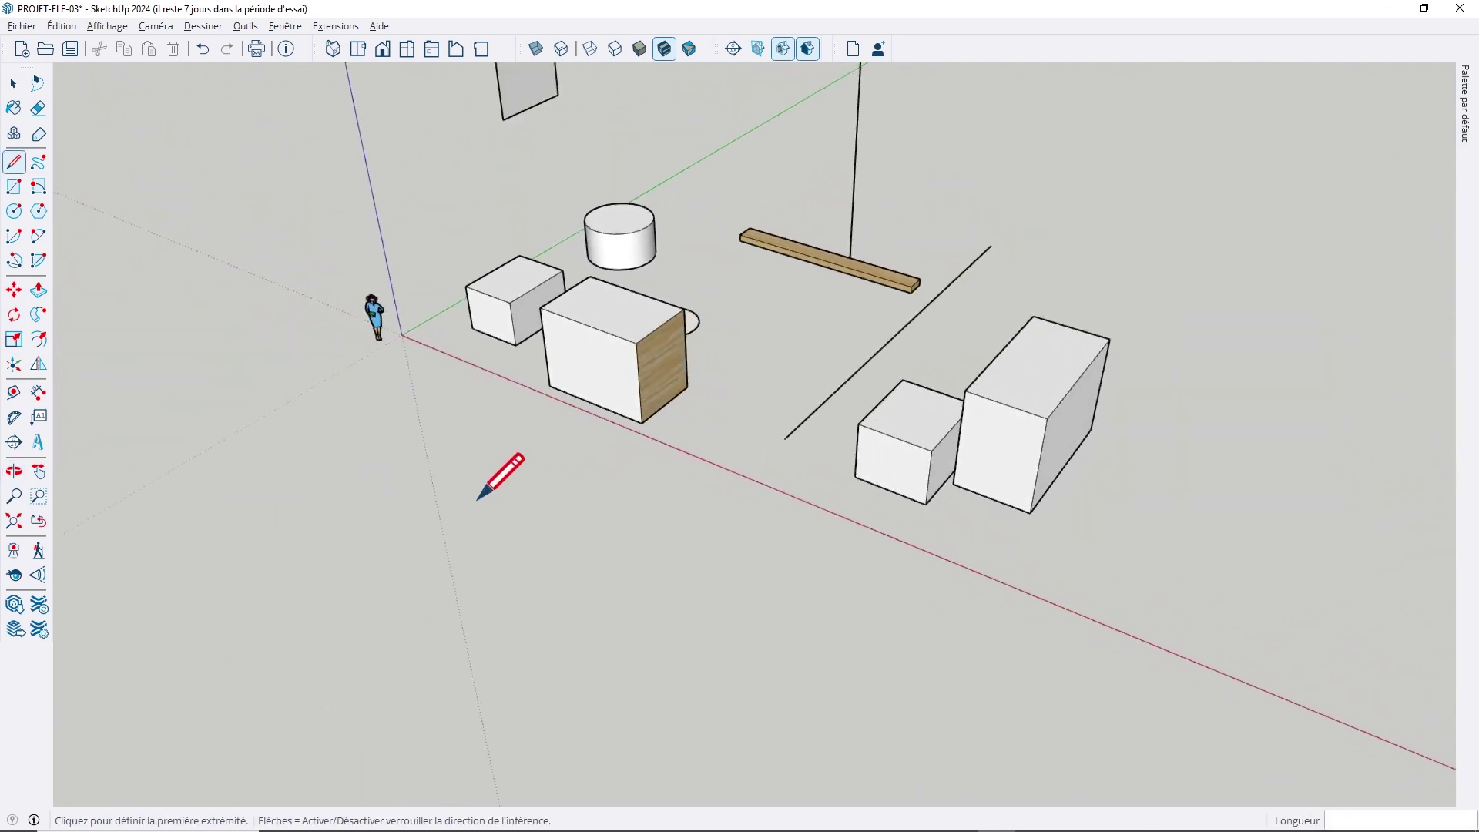
mouse_move(385, 347)
middle_down()
mouse_move(416, 373)
mouse_move(573, 212)
mouse_move(697, 489)
mouse_move(693, 429)
mouse_move(743, 423)
middle_up()
scroll(665, 399, up, 4)
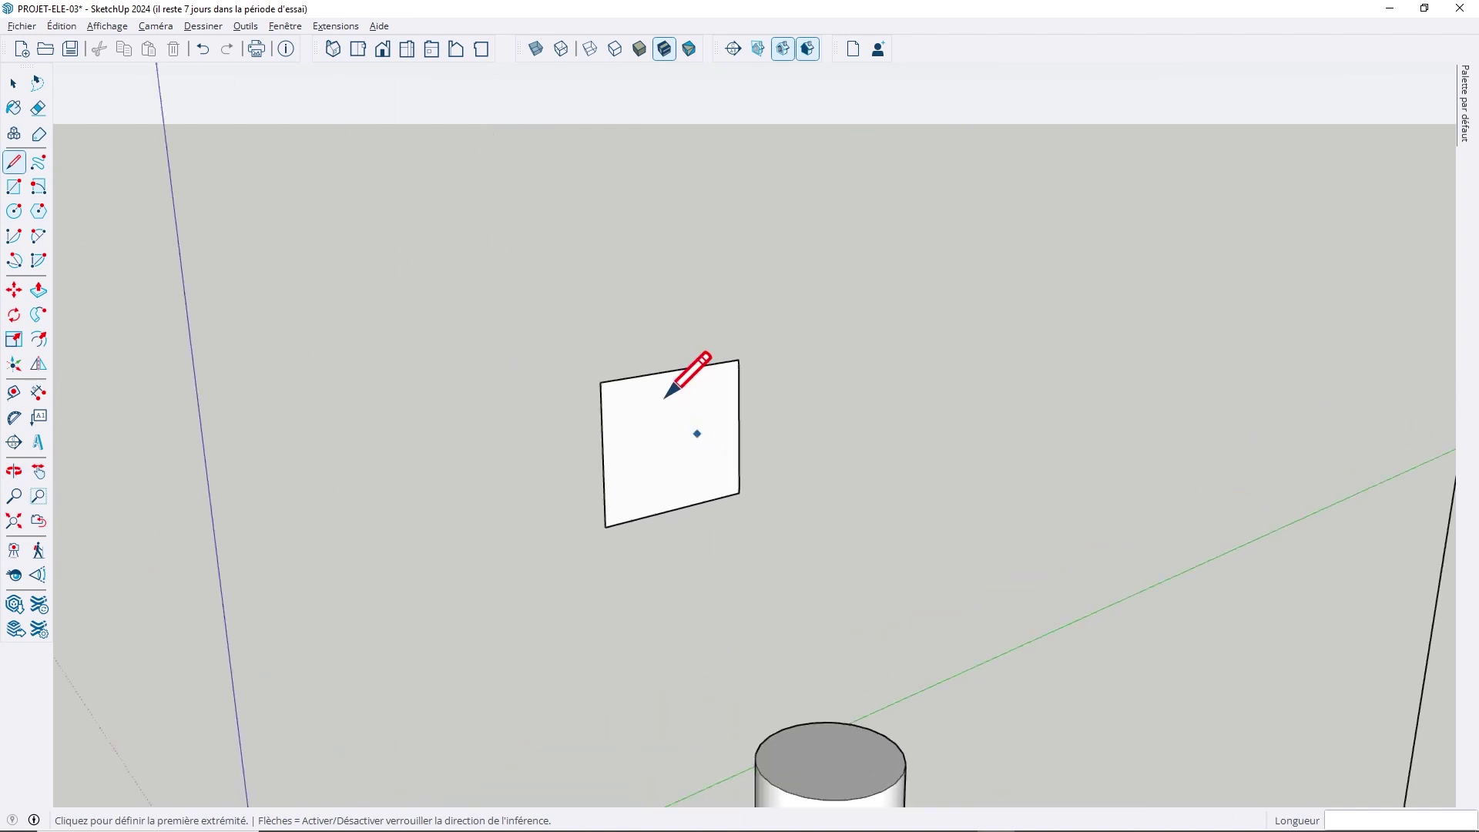
scroll(664, 398, up, 2)
key(space)
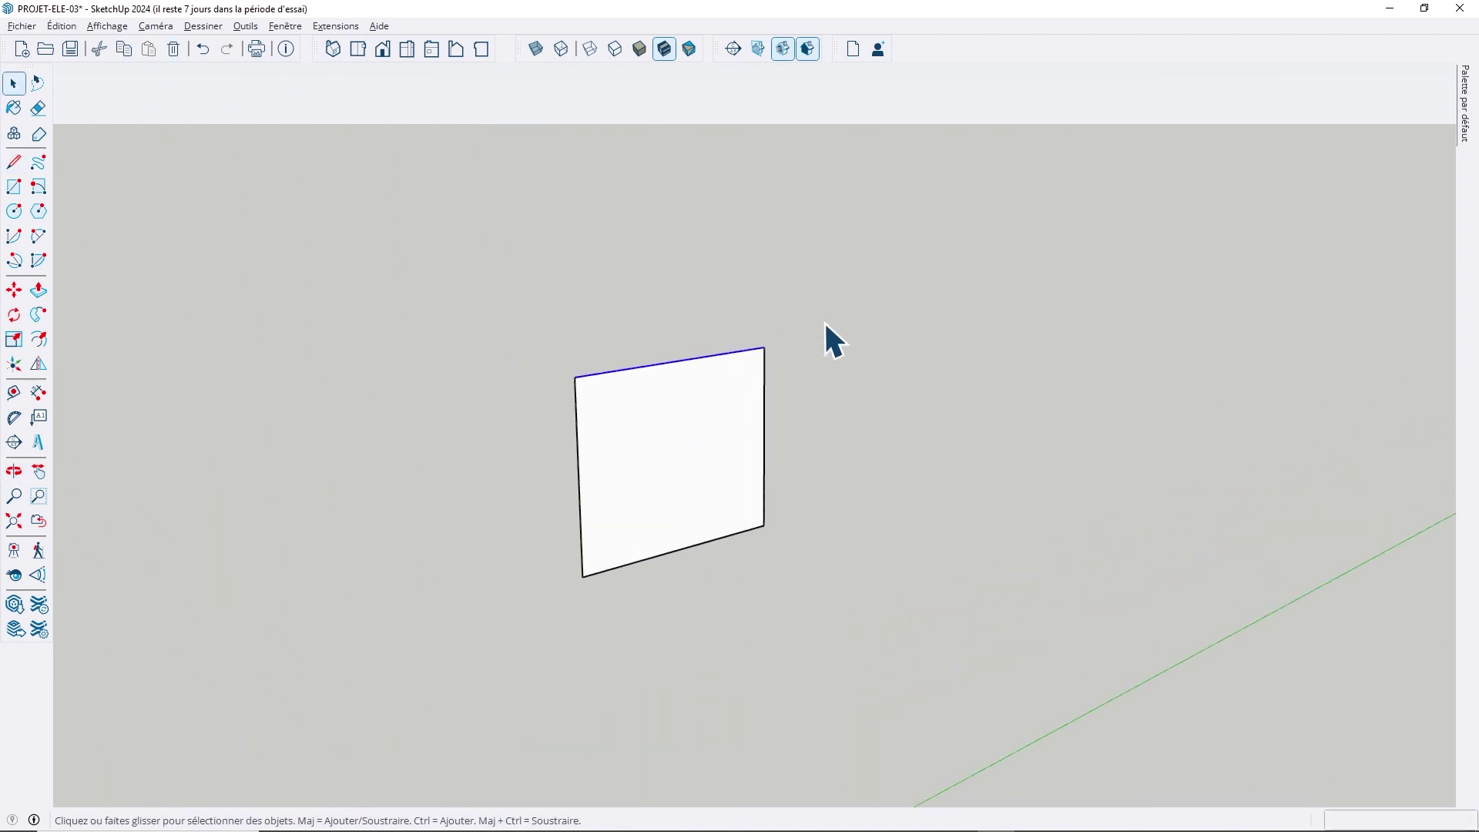
key(Delete)
key(o)
mouse_move(825, 323)
mouse_down()
mouse_move(842, 429)
mouse_move(224, 465)
mouse_move(891, 671)
mouse_move(1025, 425)
mouse_move(940, 473)
mouse_up()
Join the square's two open top endpoints with a line so its face fills in again
key(space)
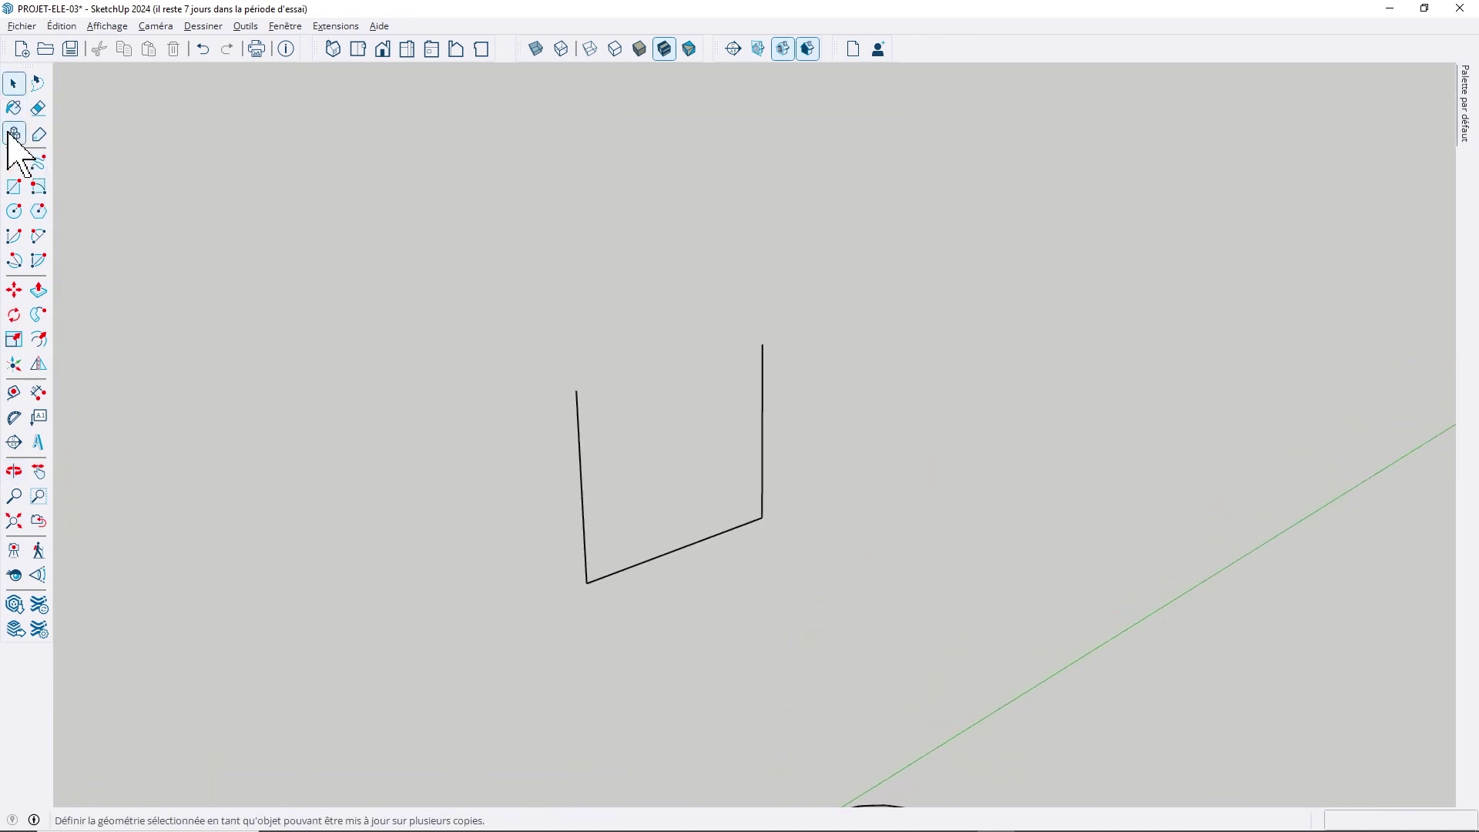
click(13, 162)
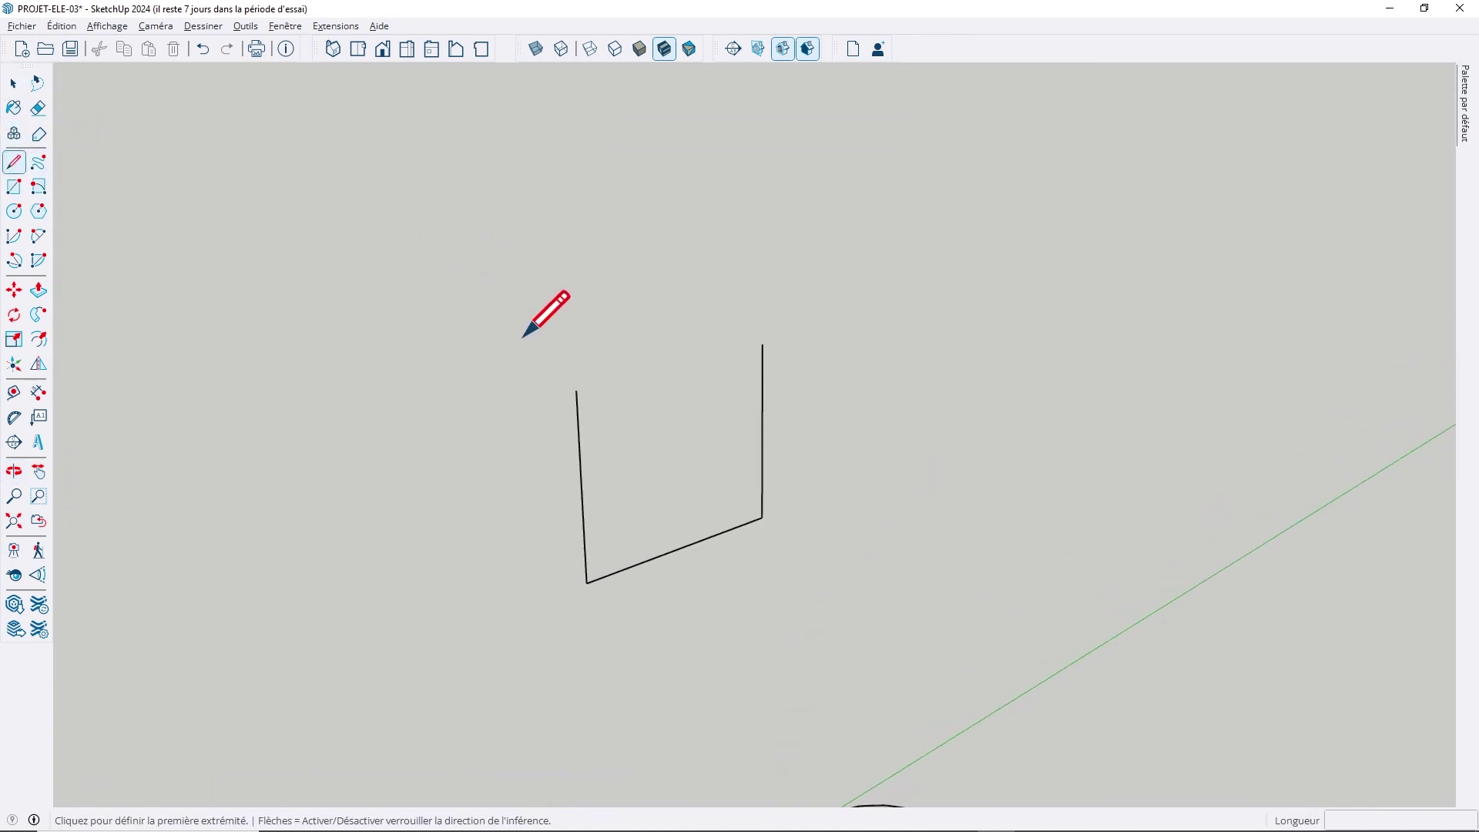
click(576, 391)
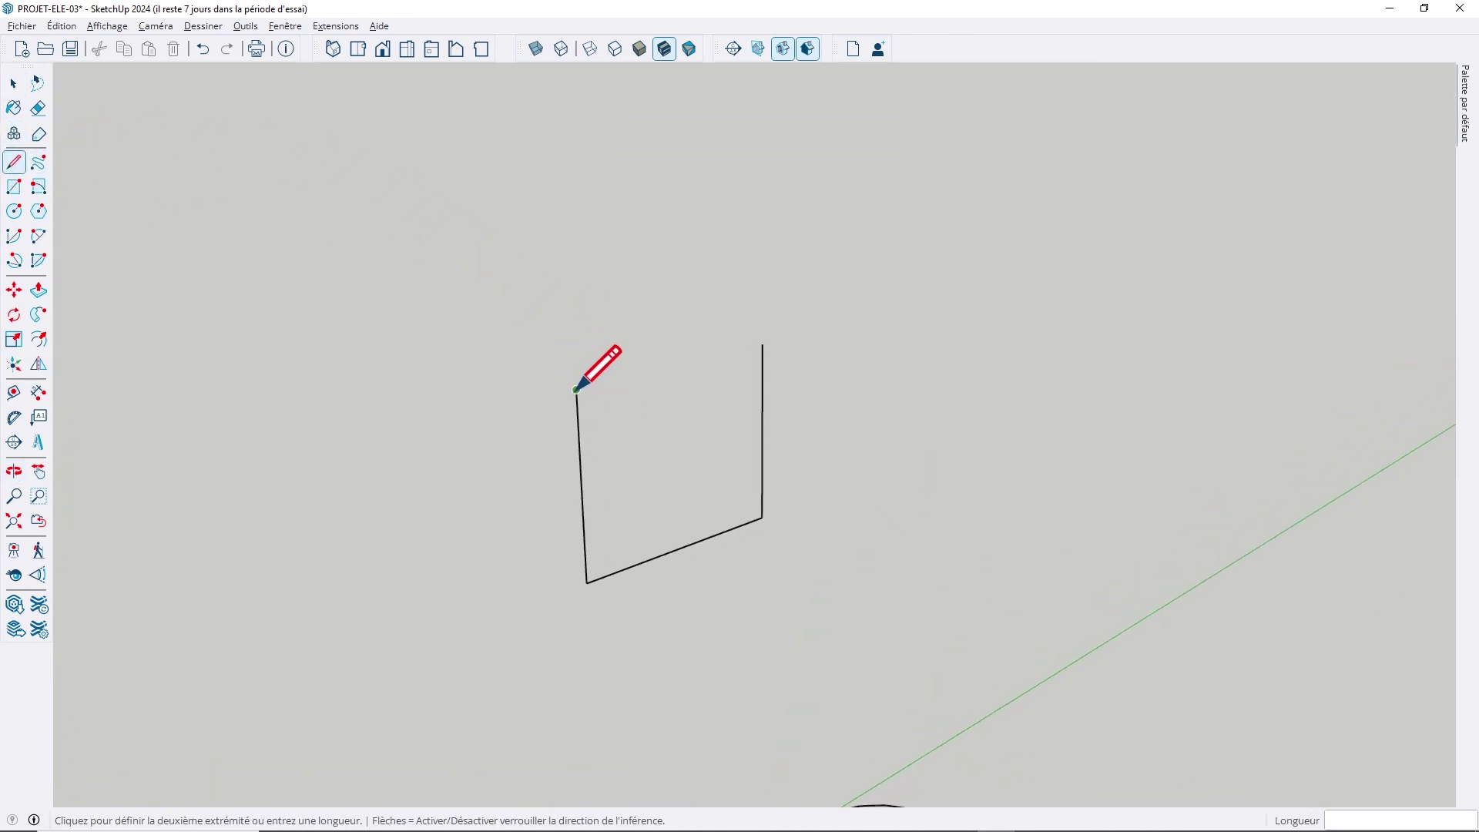
click(761, 344)
mouse_move(578, 446)
middle_down()
mouse_move(1232, 357)
mouse_move(684, 374)
middle_up()
scroll(661, 241, down, 3)
scroll(688, 455, down, 2)
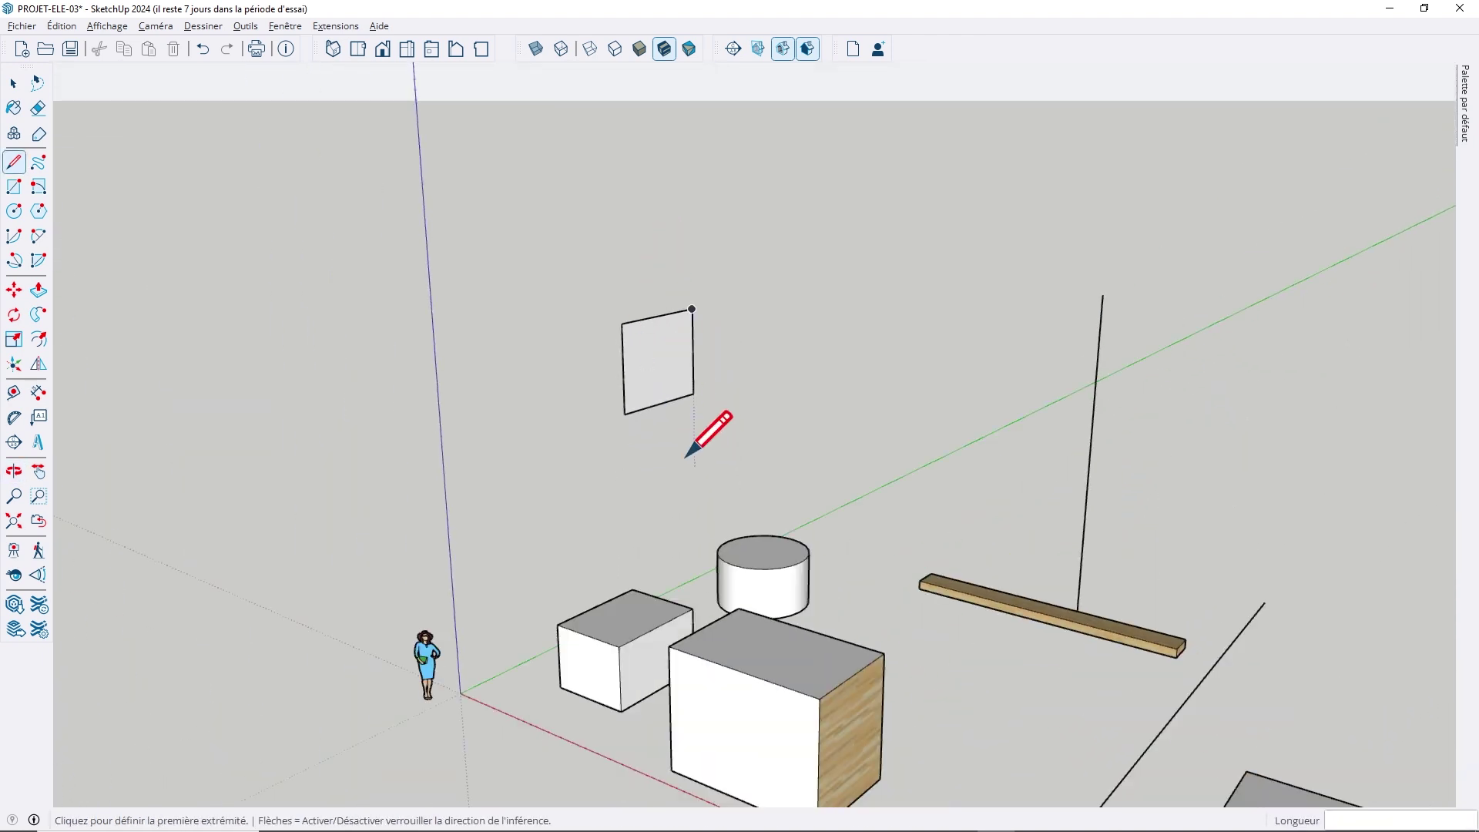
scroll(685, 456, down, 2)
scroll(732, 568, down, 1)
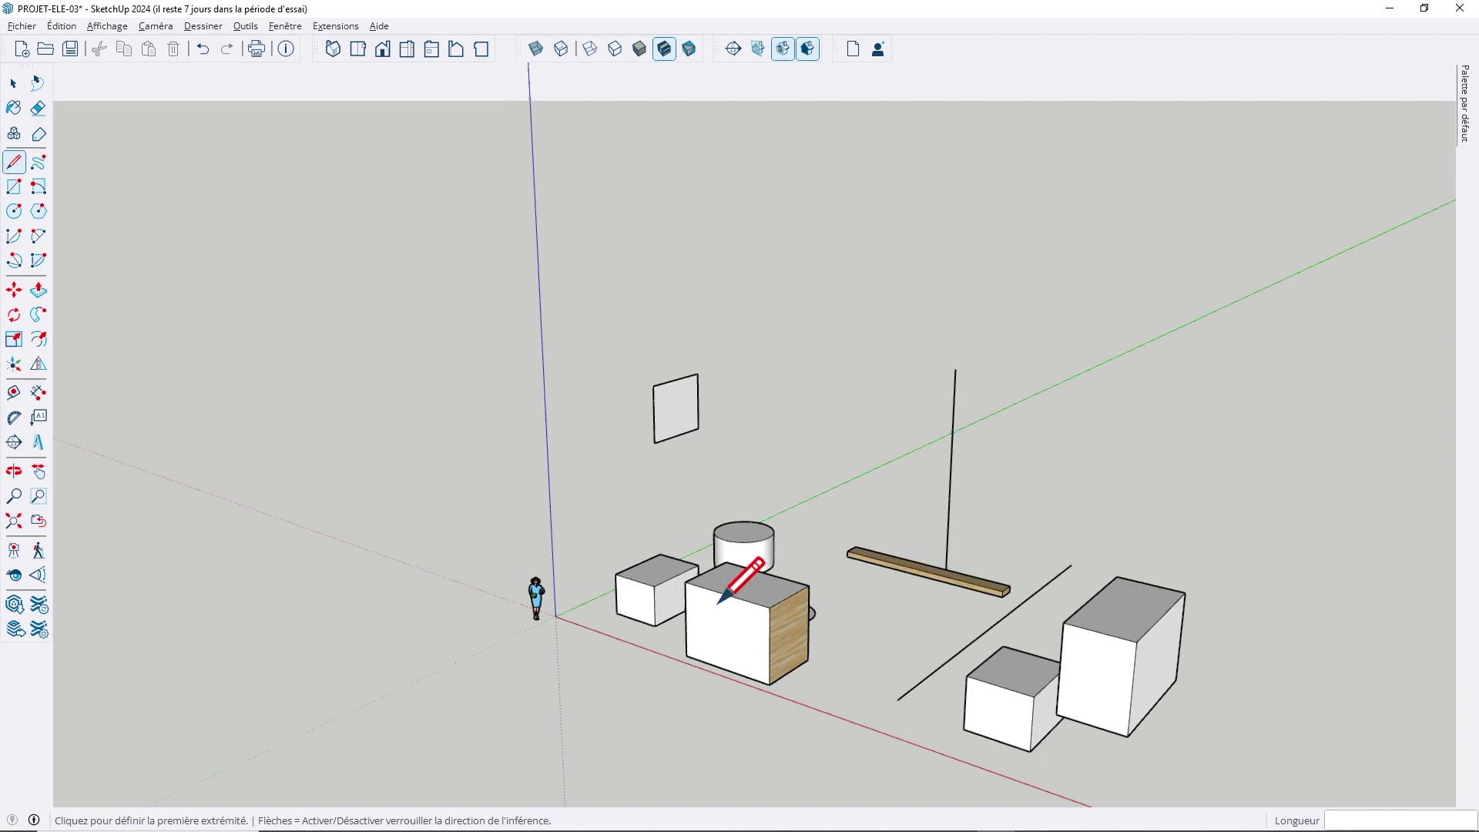
scroll(732, 568, down, 1)
scroll(1040, 720, down, 1)
scroll(1040, 719, down, 1)
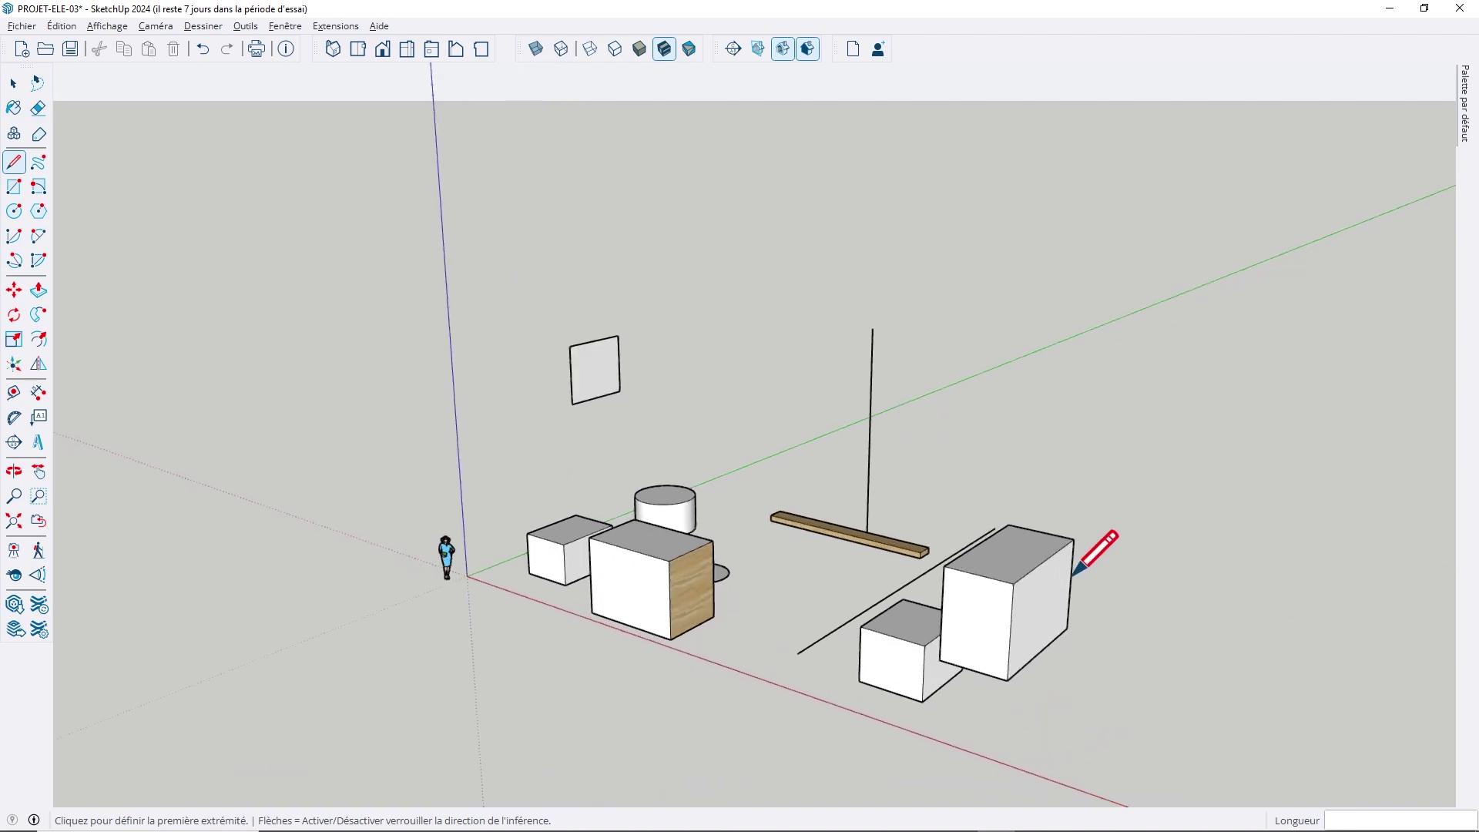